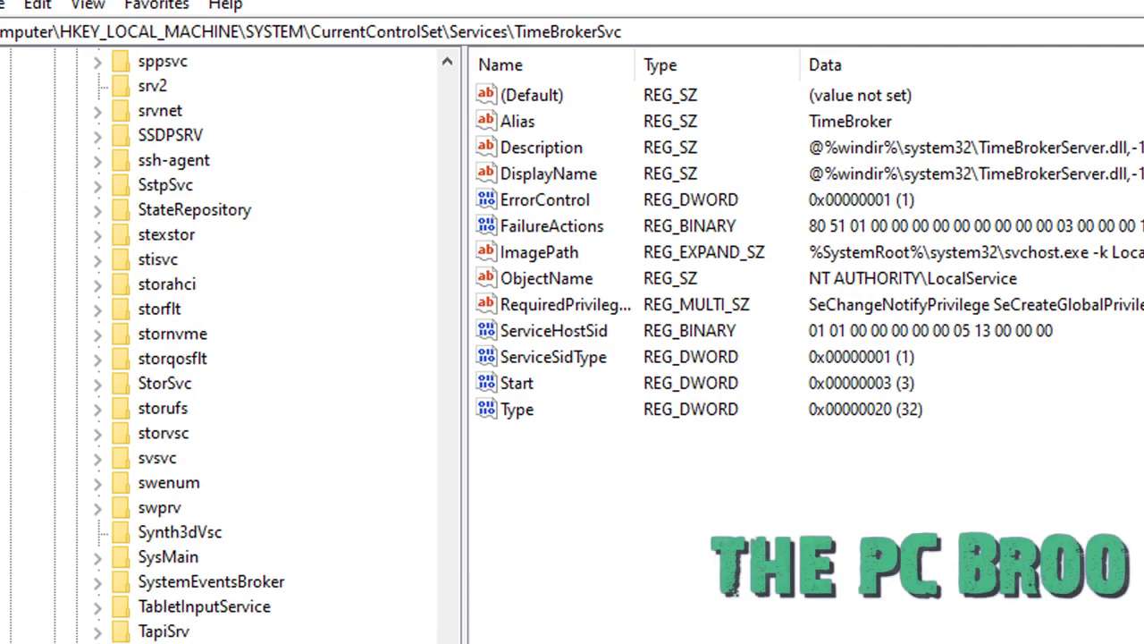
Step: Set the Start value of the TimeBrokerSvc key under CurrentControlSet\Services to 4, keeping the hexadecimal base
scroll(224, 358, down, 6)
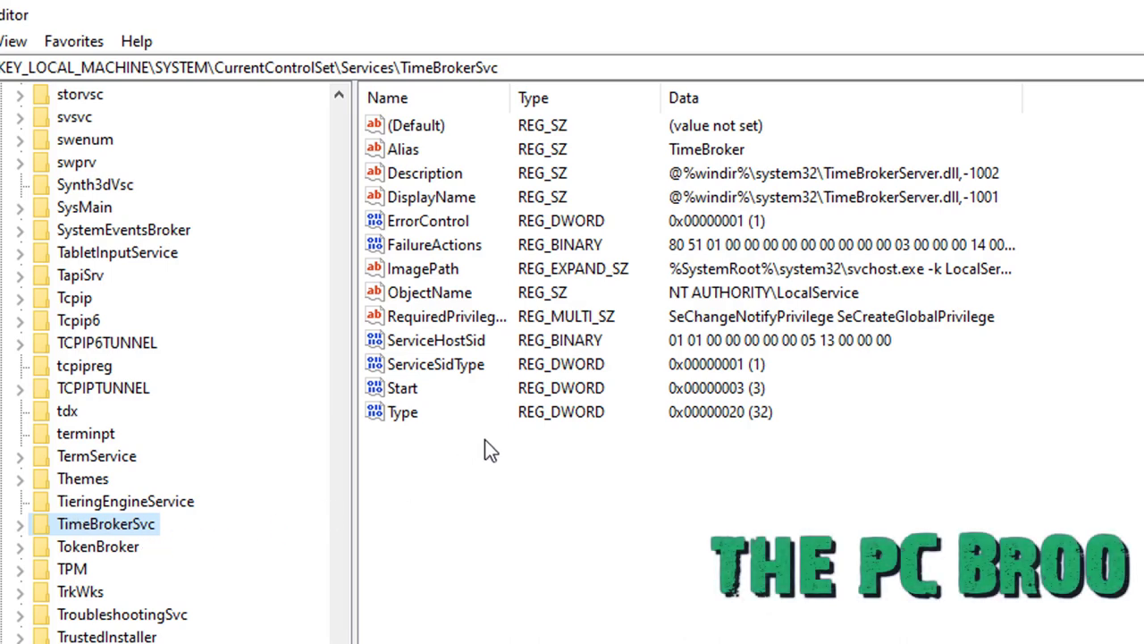
double_click(404, 388)
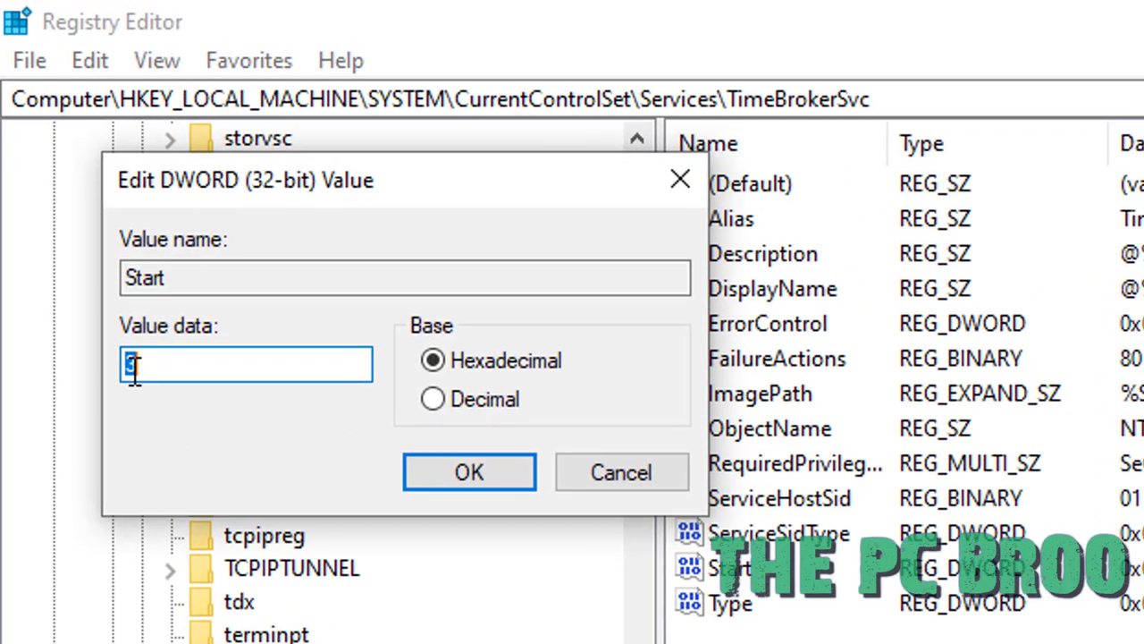
text(4)
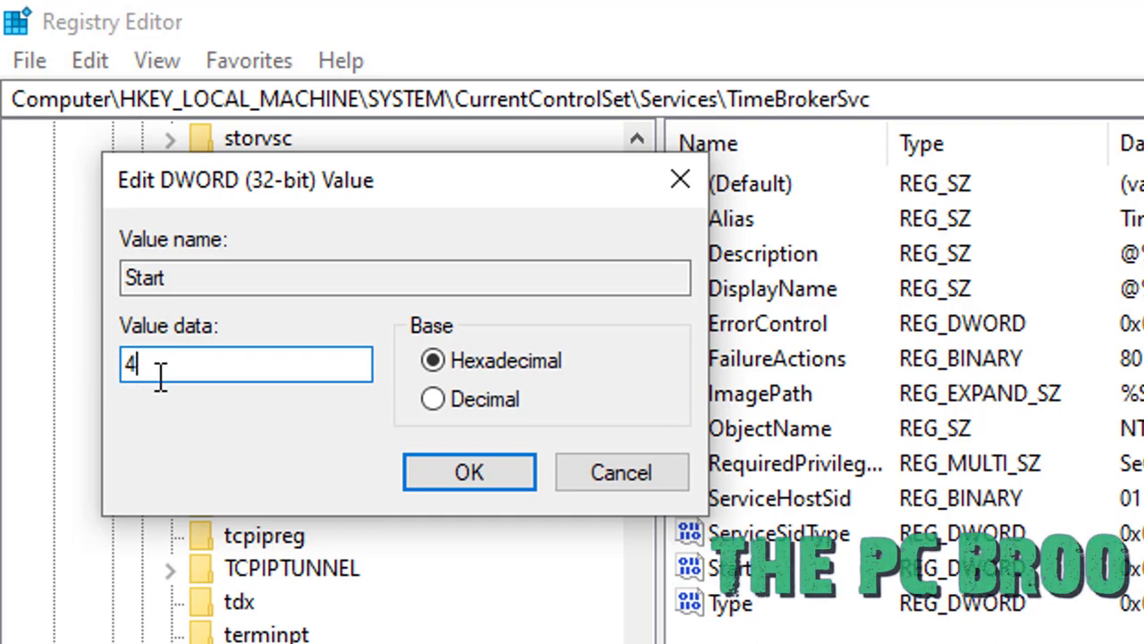
drag(143, 365, 111, 371)
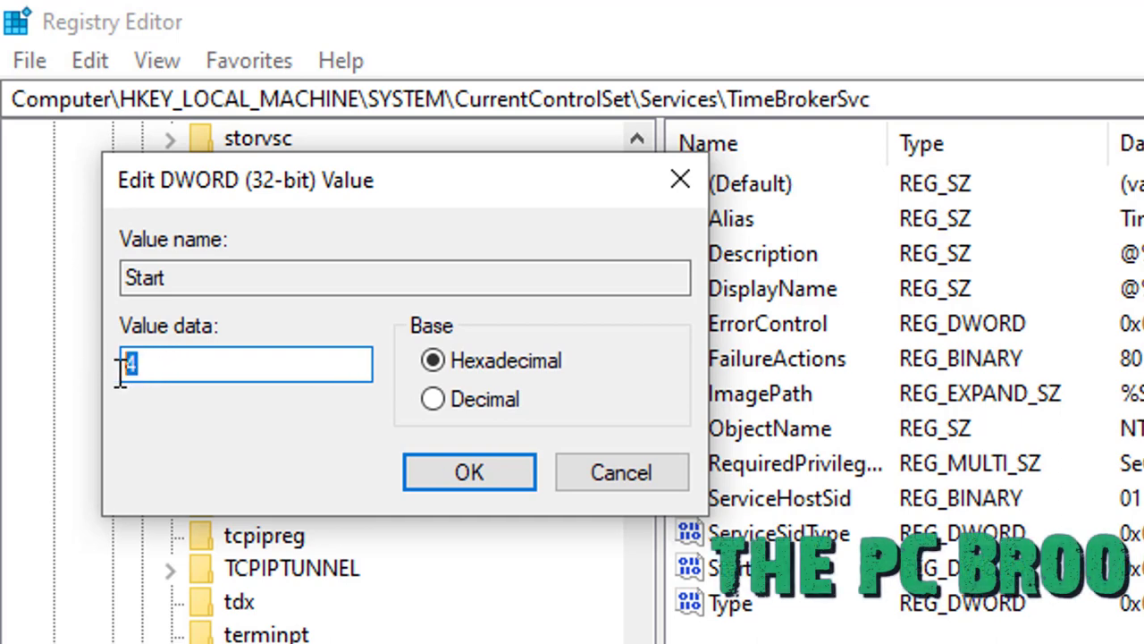
click(159, 374)
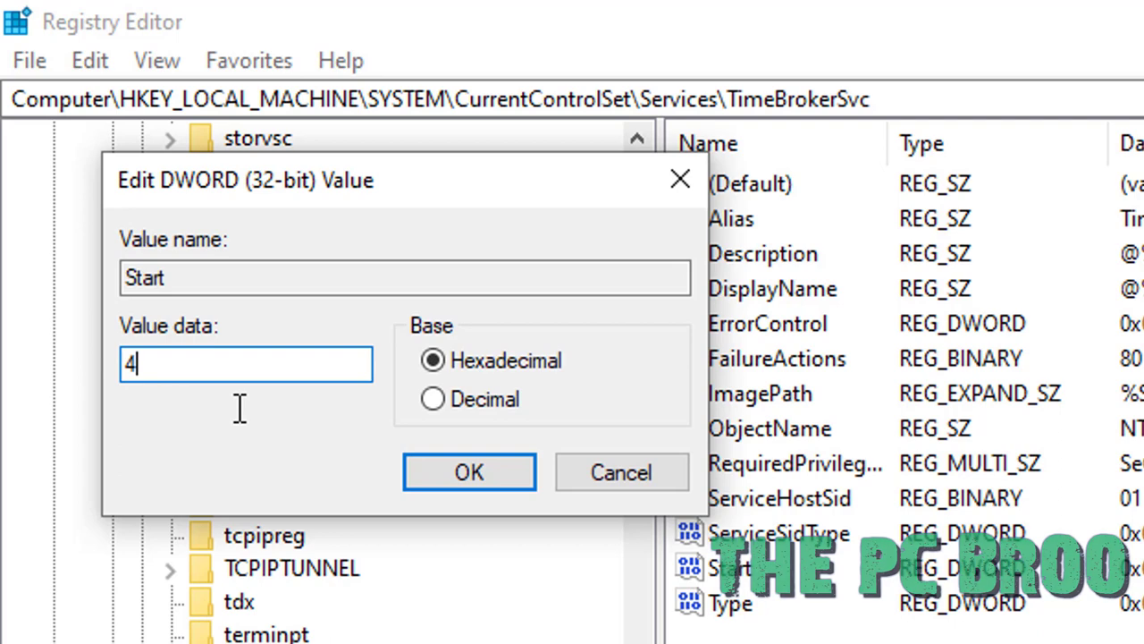
drag(187, 365, 102, 363)
click(192, 375)
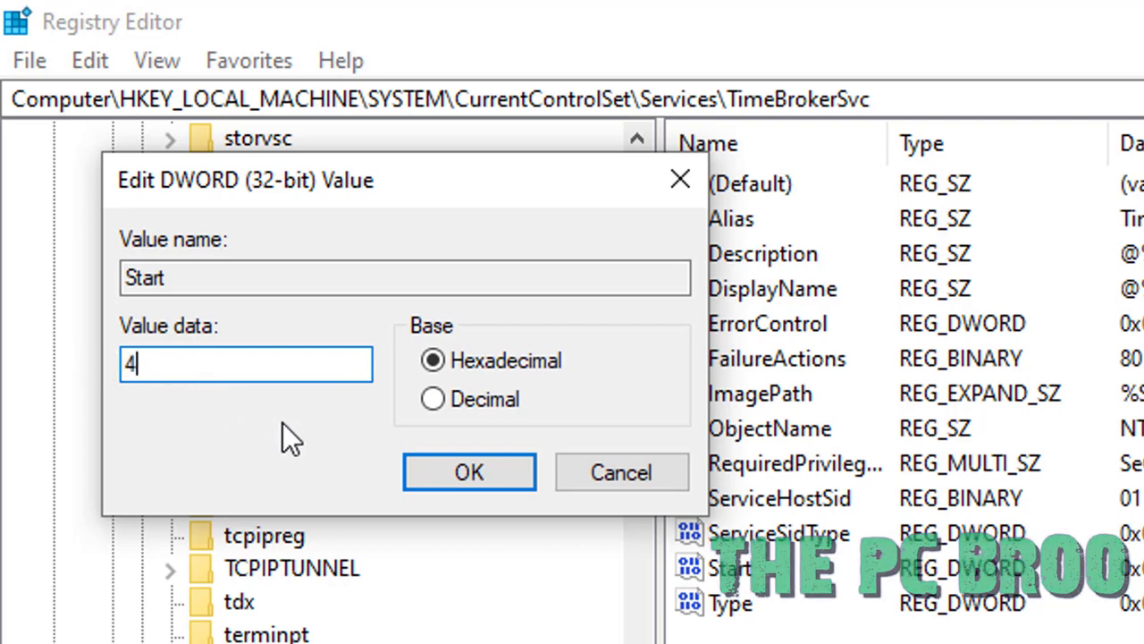
click(471, 473)
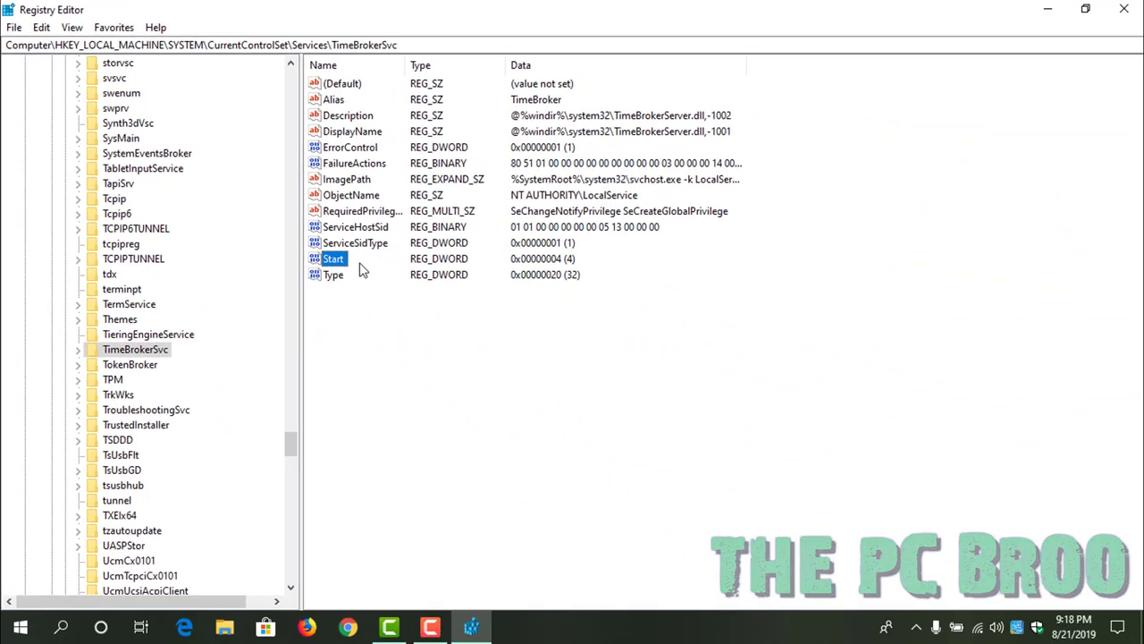
click(573, 262)
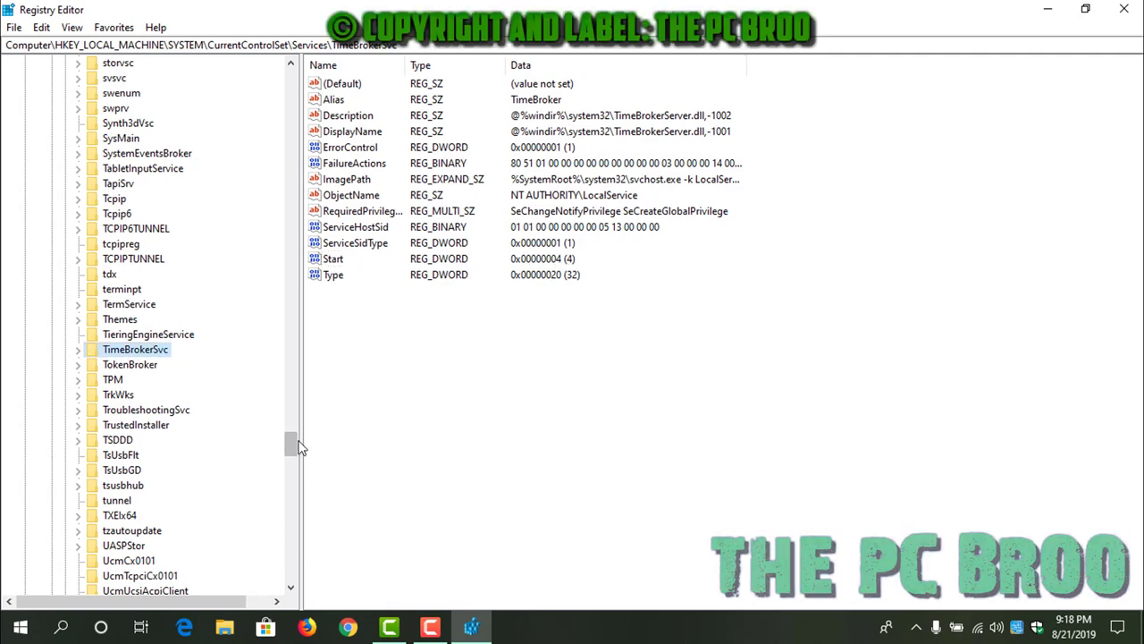
Step: Collapse the Services, CurrentControlSet, SYSTEM and HKEY_LOCAL_MACHINE branches of the registry tree
drag(295, 440, 293, 82)
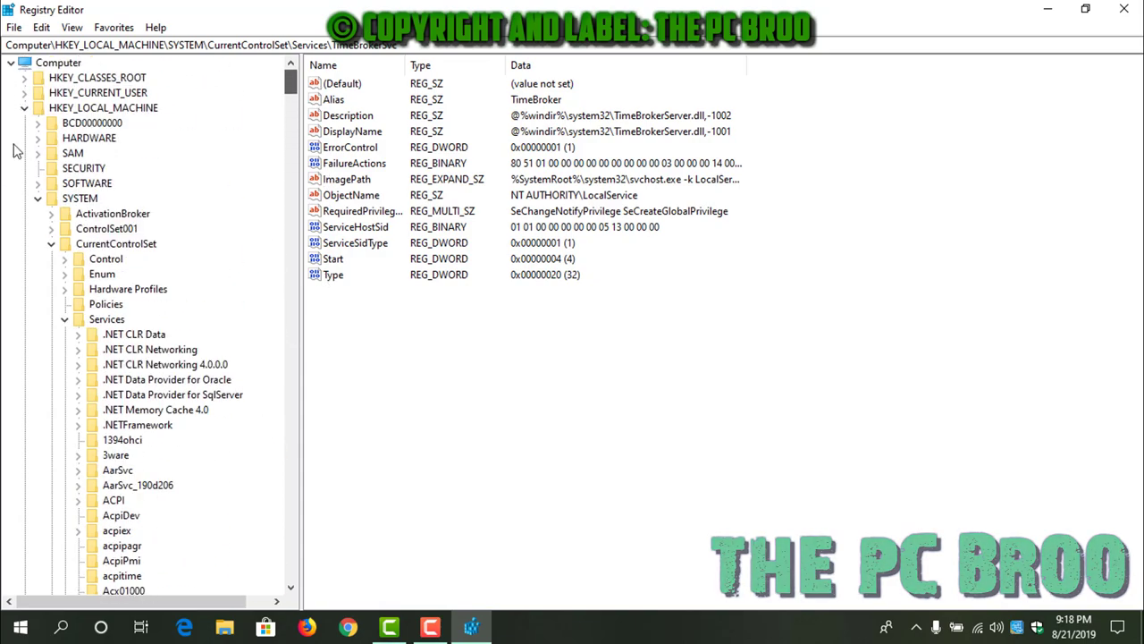
click(64, 319)
click(51, 243)
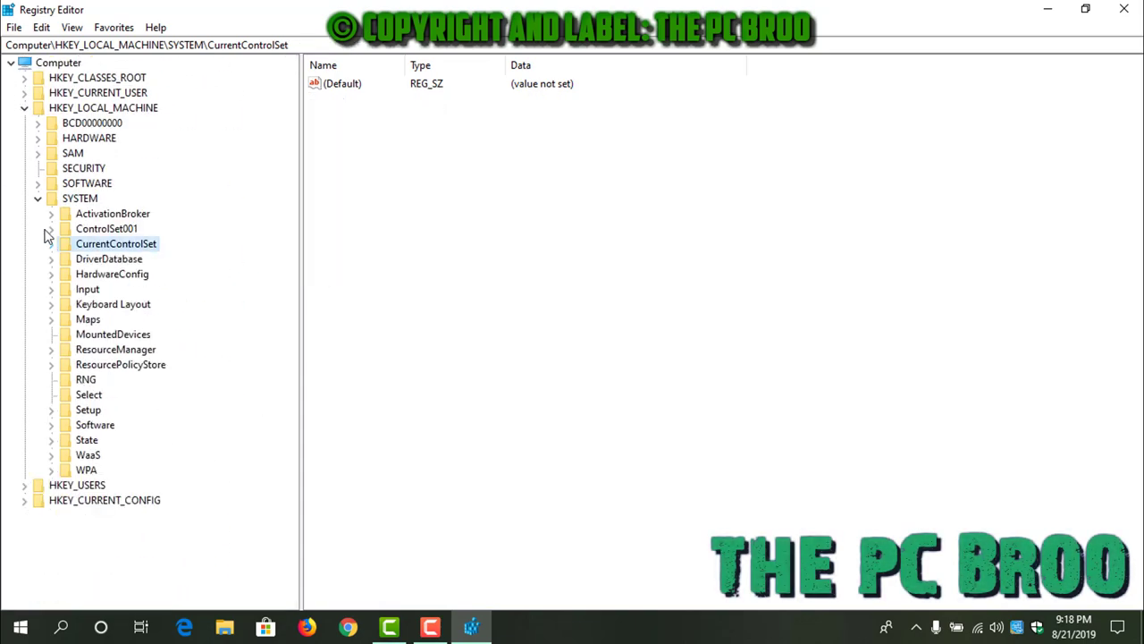
click(38, 198)
click(24, 108)
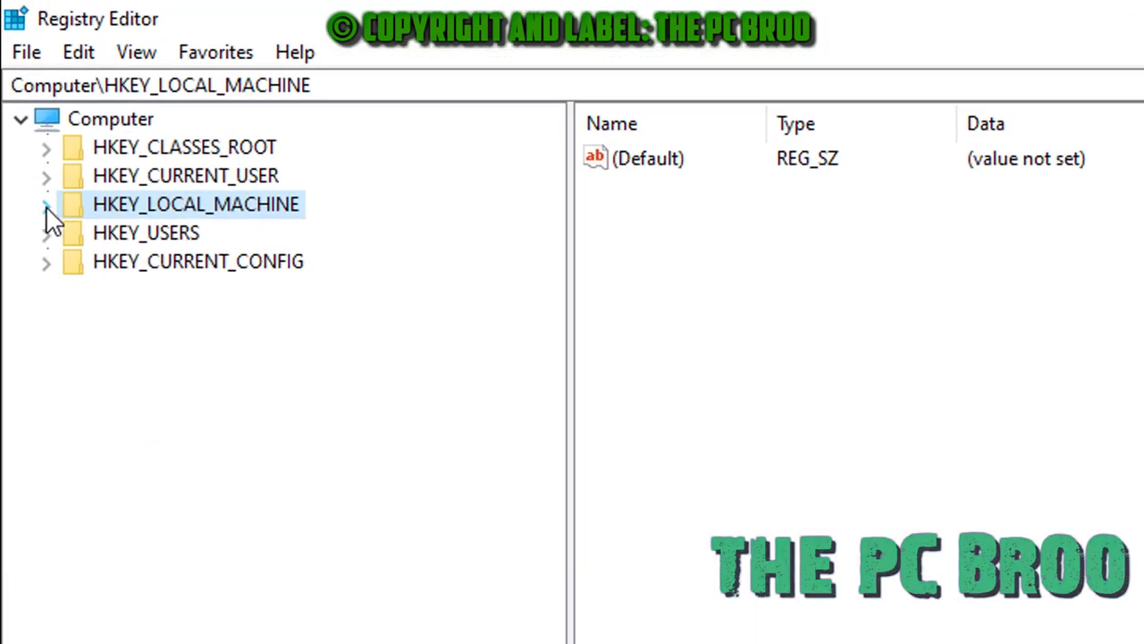
Step: Expand the registry tree down to HKEY_LOCAL_MACHINE\SYSTEM\ControlSet001\Services
click(46, 204)
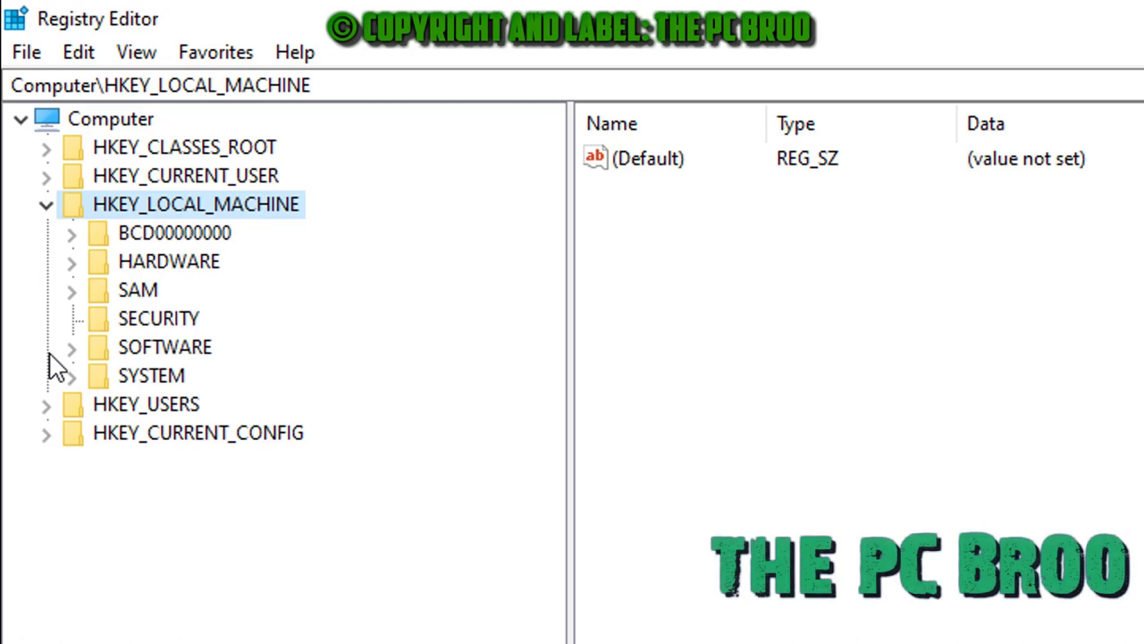
click(72, 379)
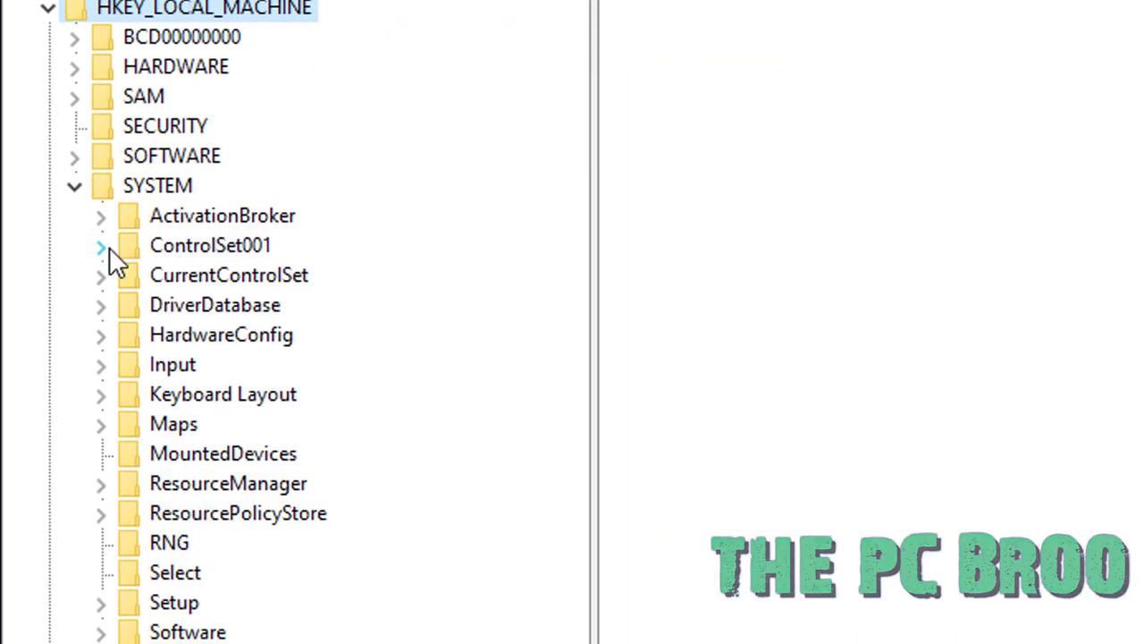
click(190, 252)
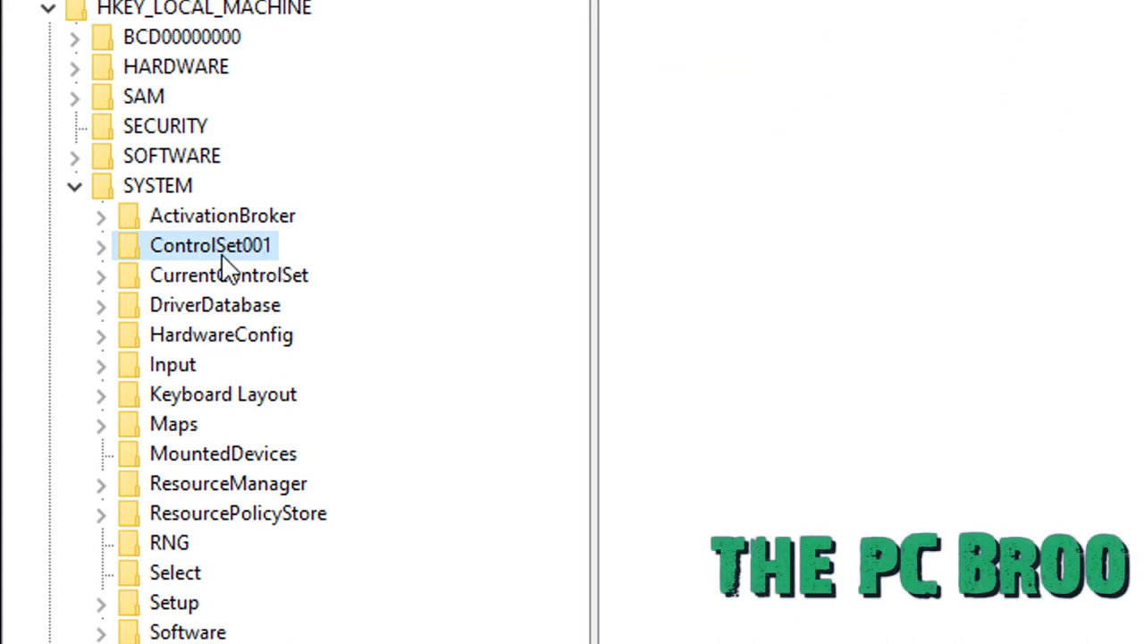
click(102, 247)
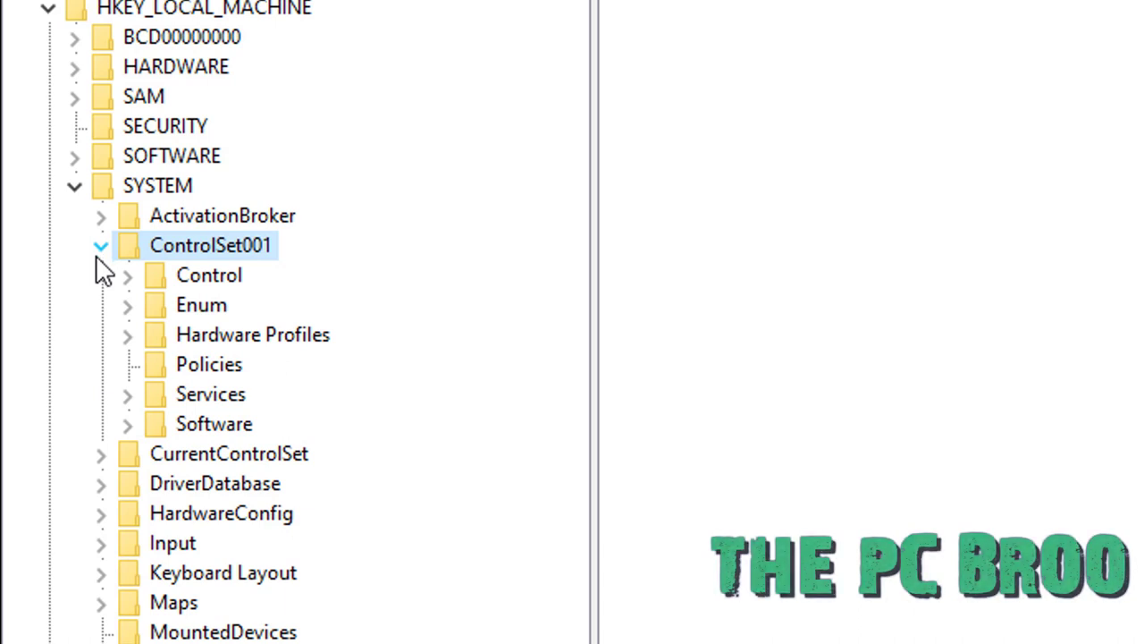
scroll(96, 261, down, 2)
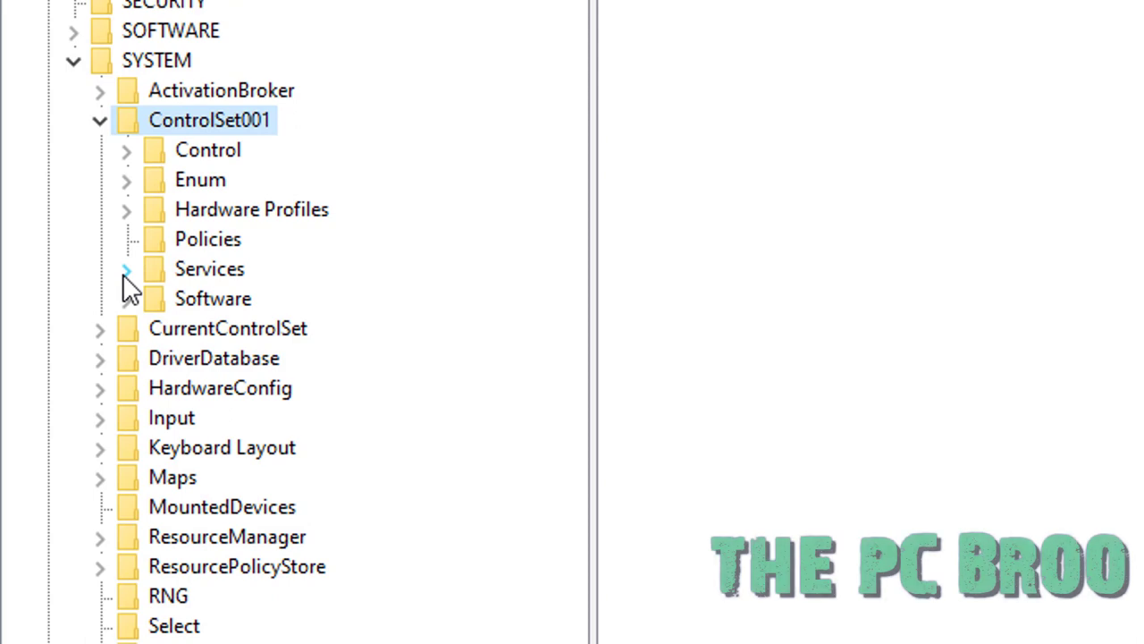
click(125, 271)
Step: Find and select the Ndu key among the services under ControlSet001
scroll(122, 286, down, 3)
click(170, 366)
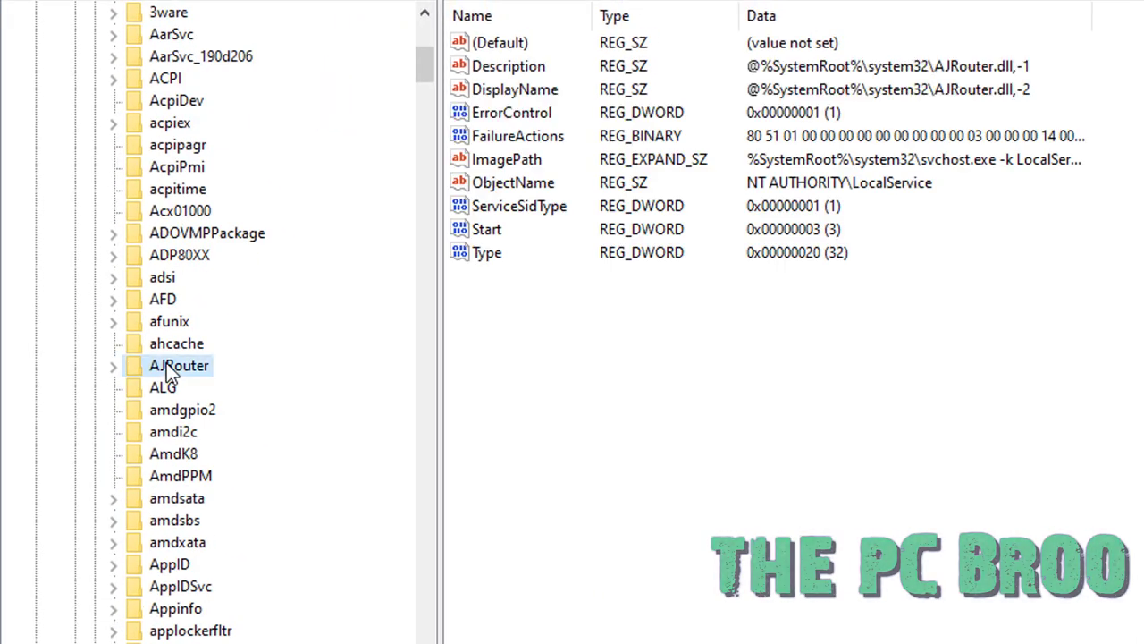
key(n)
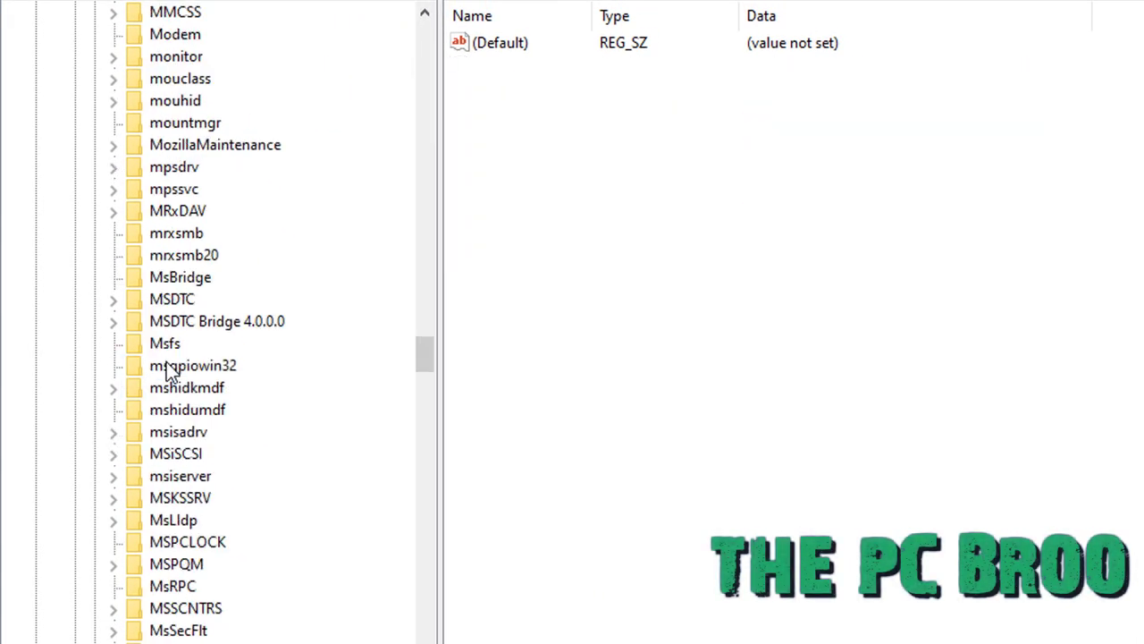
key(Down)
key(Down)
key(Down)
key(Down)
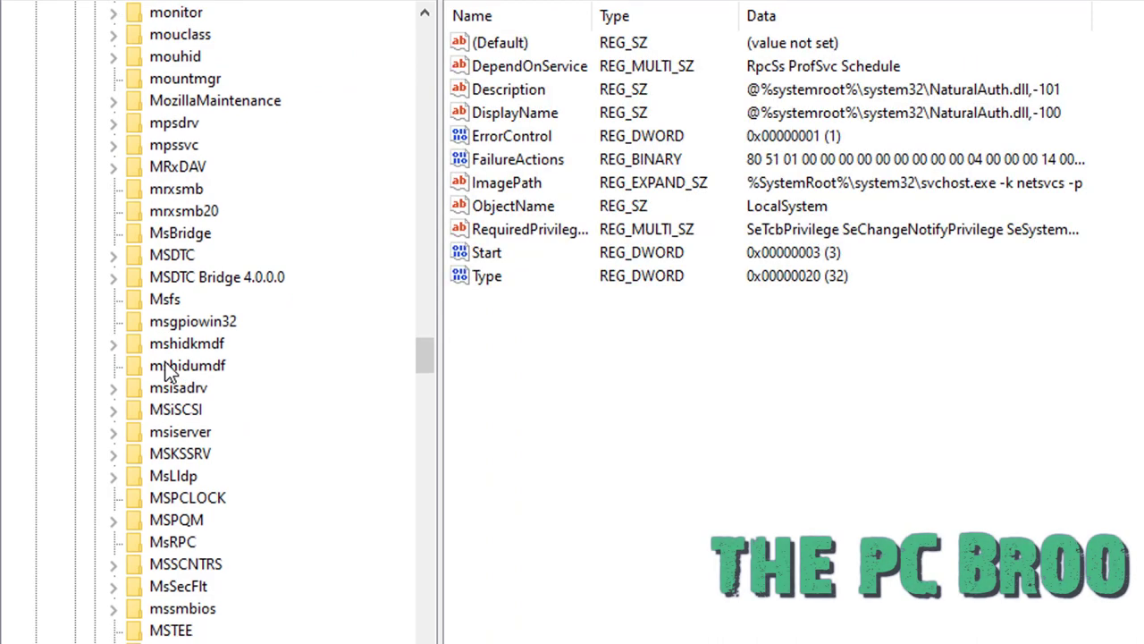
key(Down)
key(Down)
key(Down)
key(Down)
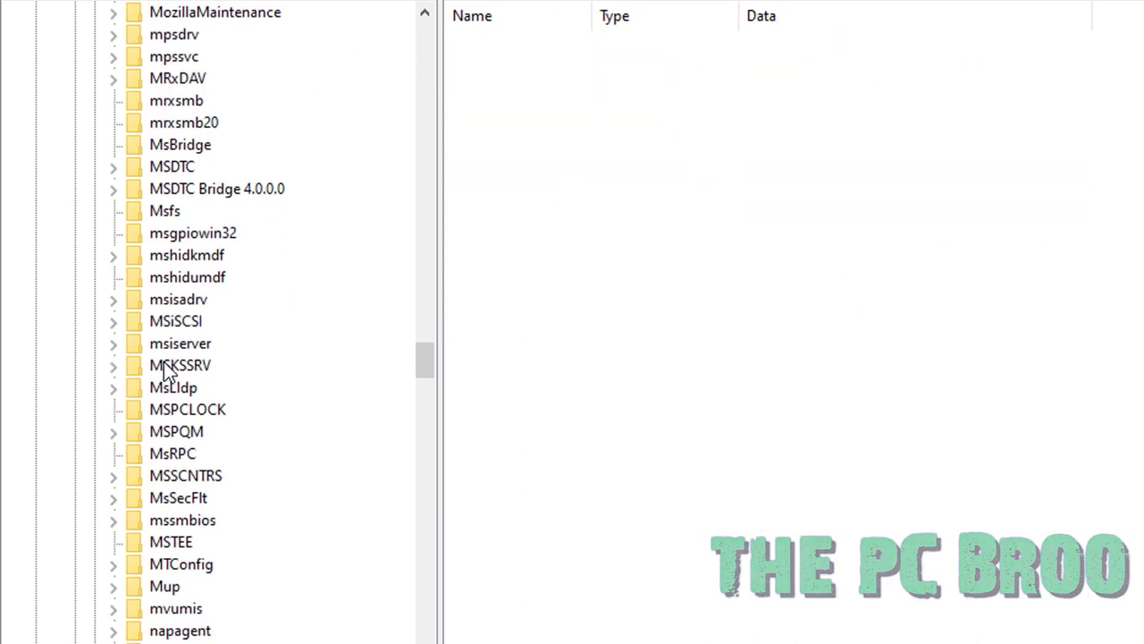
scroll(163, 371, down, 1)
key(Down)
key(Down)
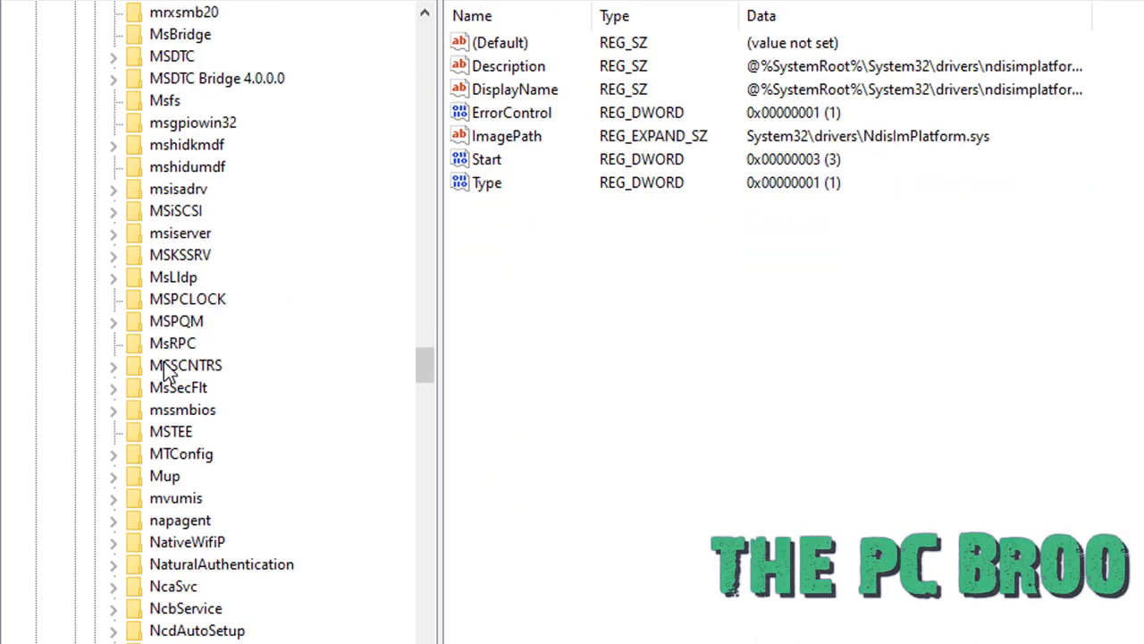
scroll(163, 371, down, 2)
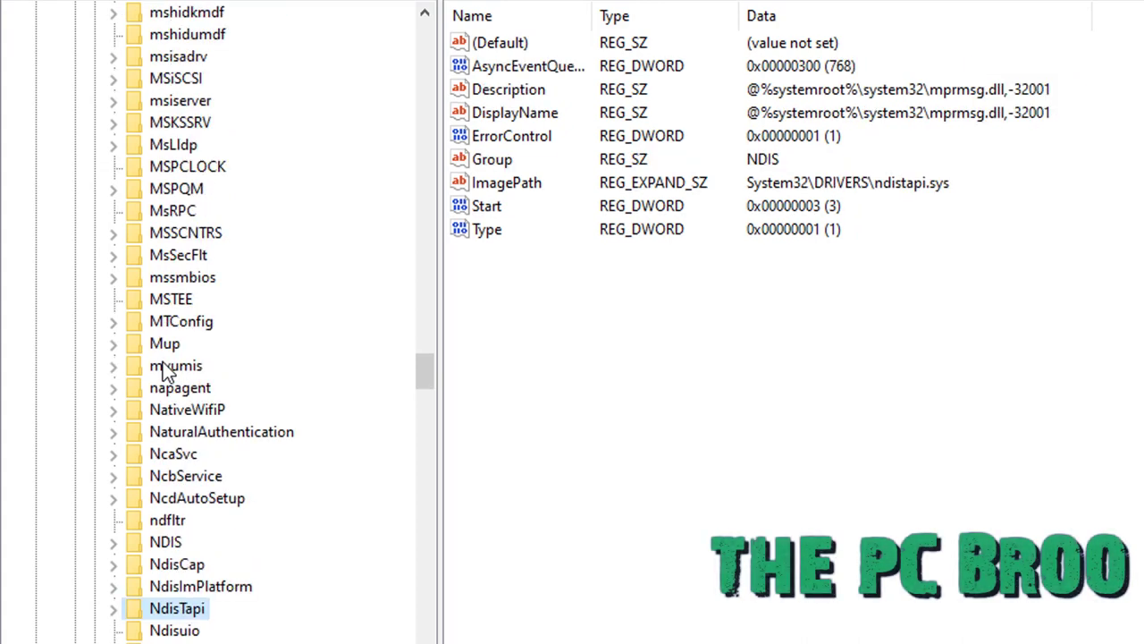
key(Down)
key(Down)
key(Down)
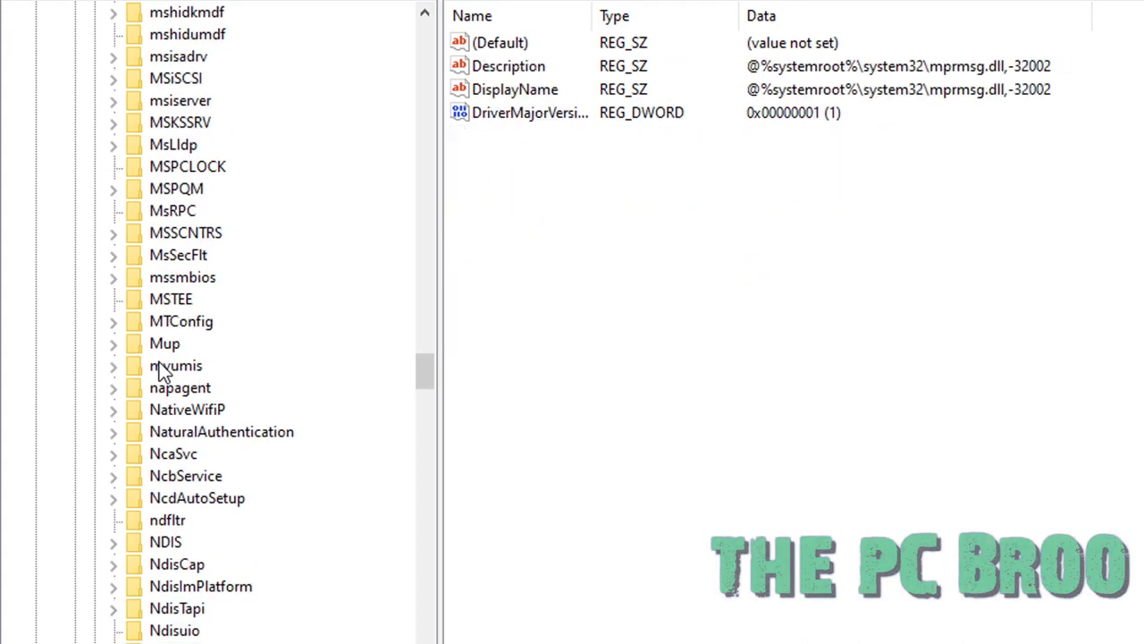
key(Down)
key(Down)
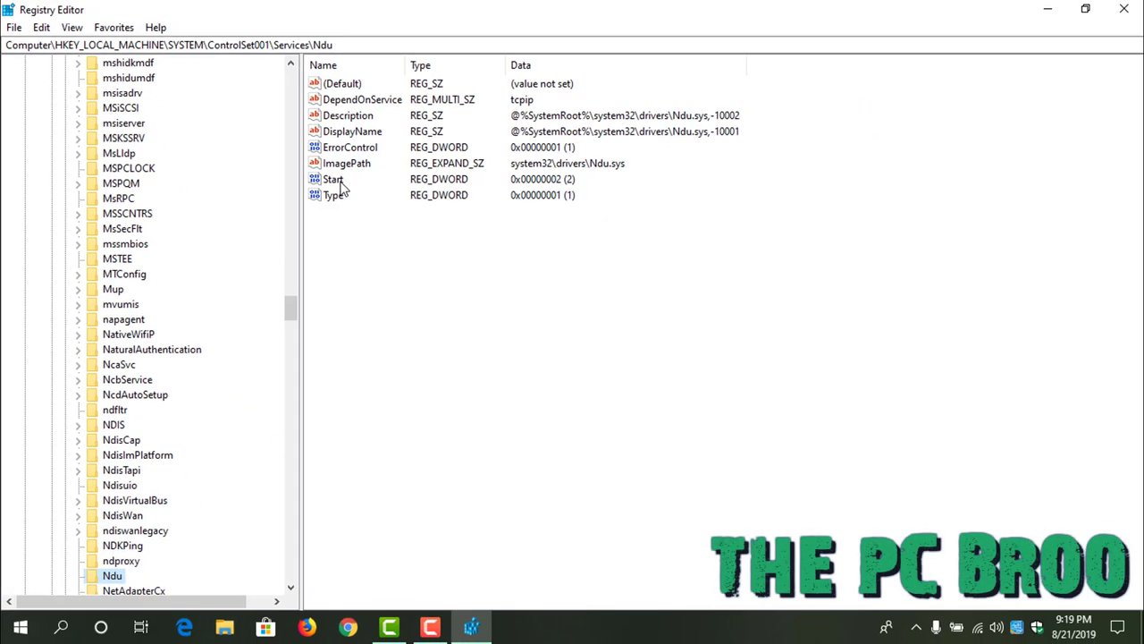
Step: Set the Start value of the Ndu key to 4, keeping the hexadecimal base
double_click(335, 180)
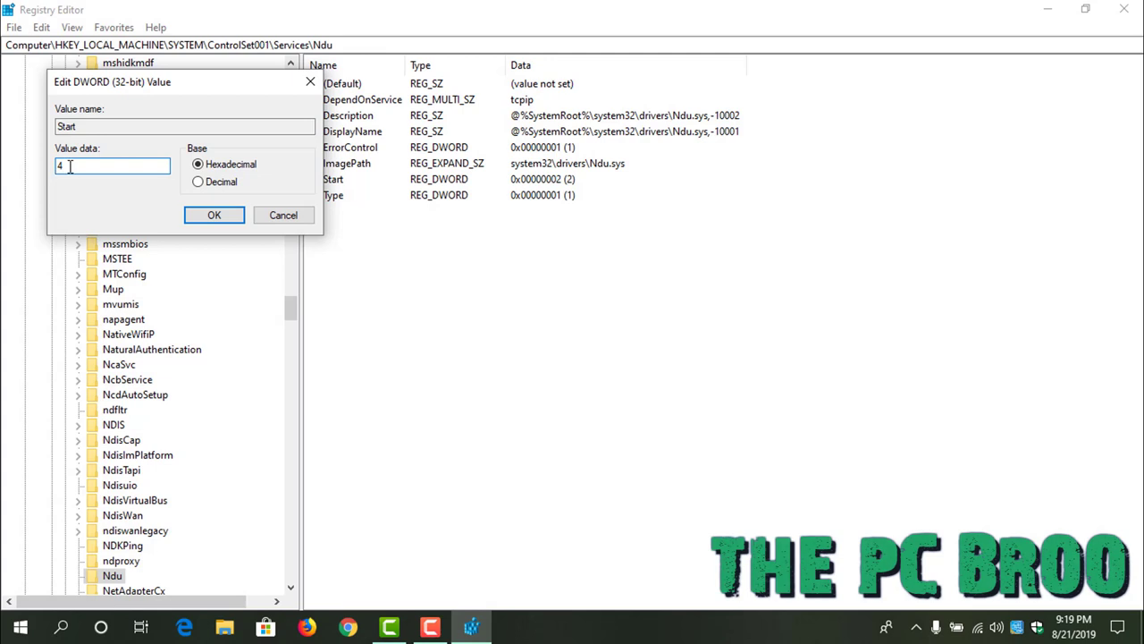
click(215, 217)
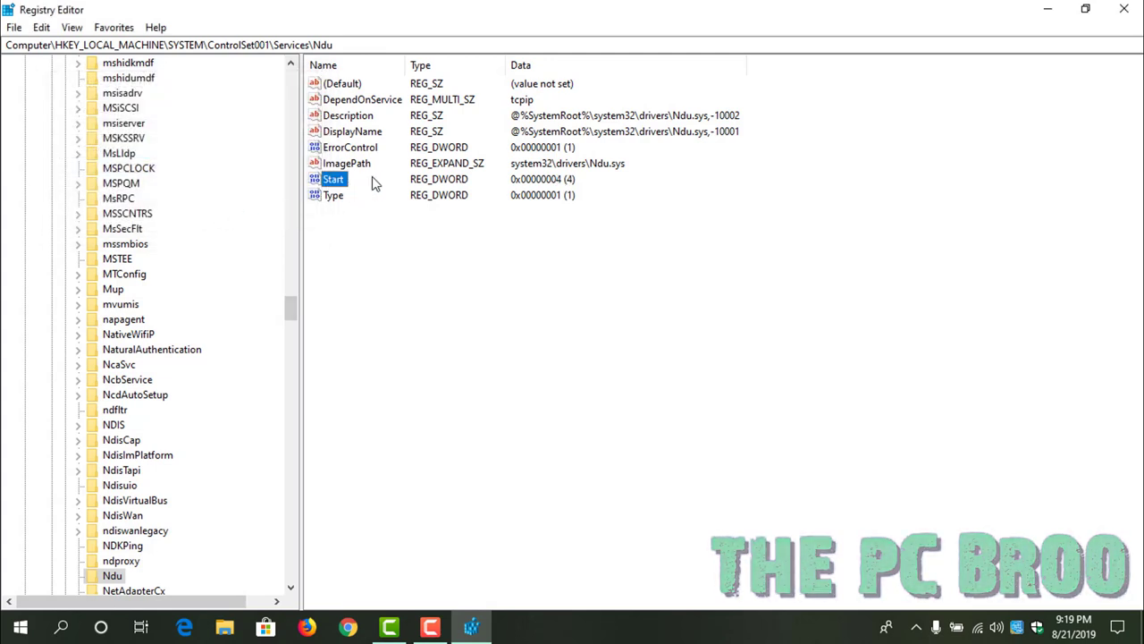
click(555, 188)
drag(576, 179, 398, 186)
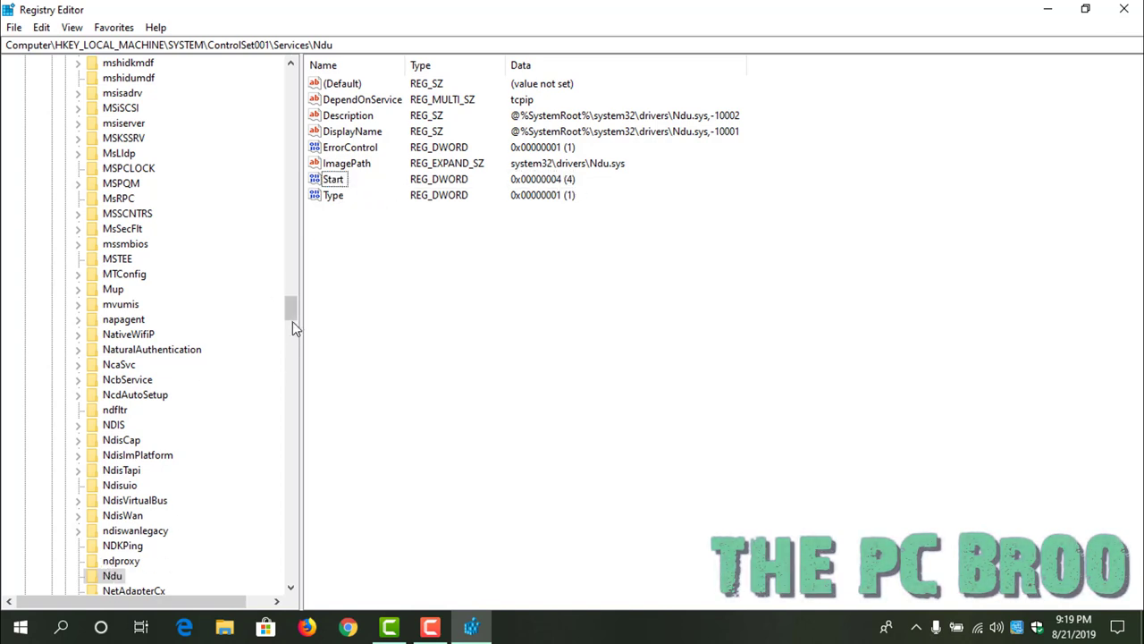
Step: Locate the Ndu key again in the ControlSet001 services list and review its Start value
drag(293, 322, 169, 209)
scroll(158, 205, up, 5)
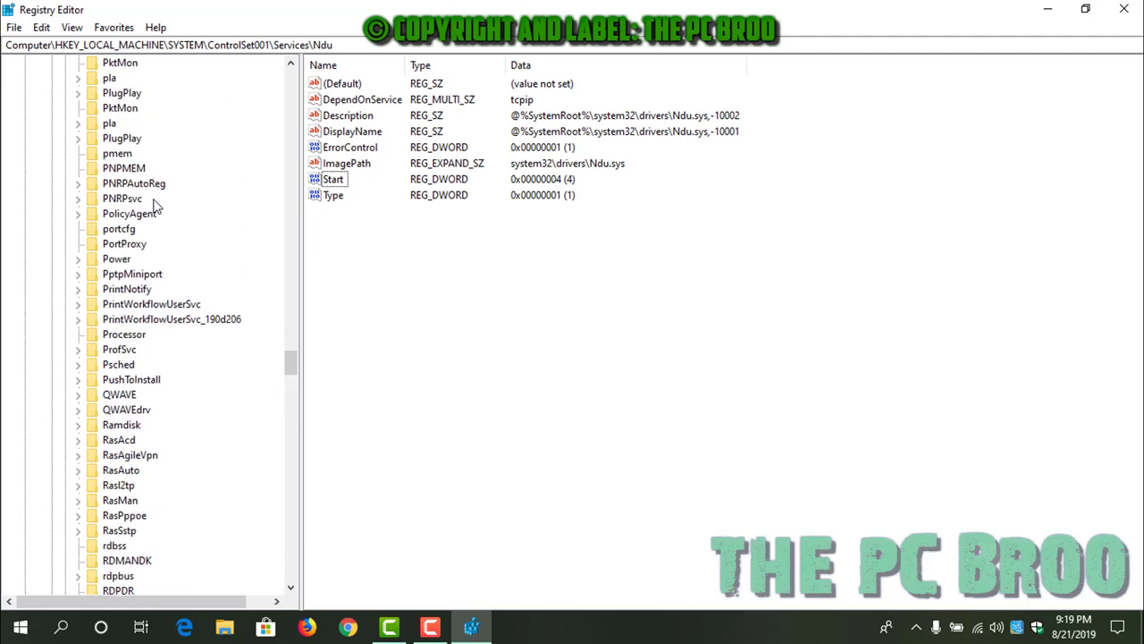
double_click(323, 45)
drag(334, 45, 323, 44)
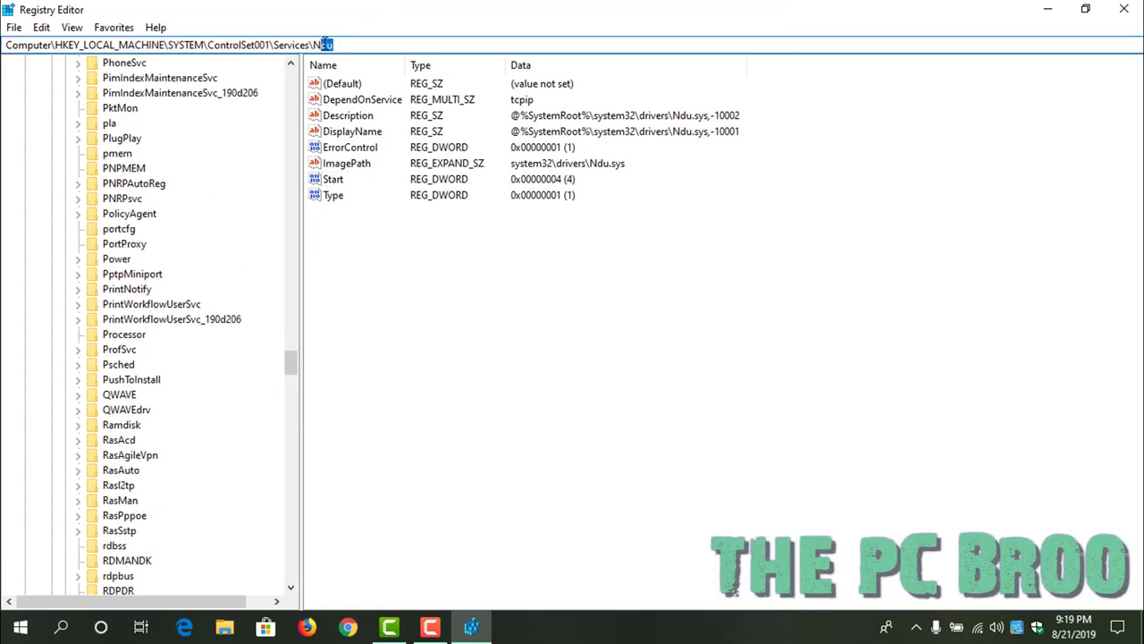
click(123, 169)
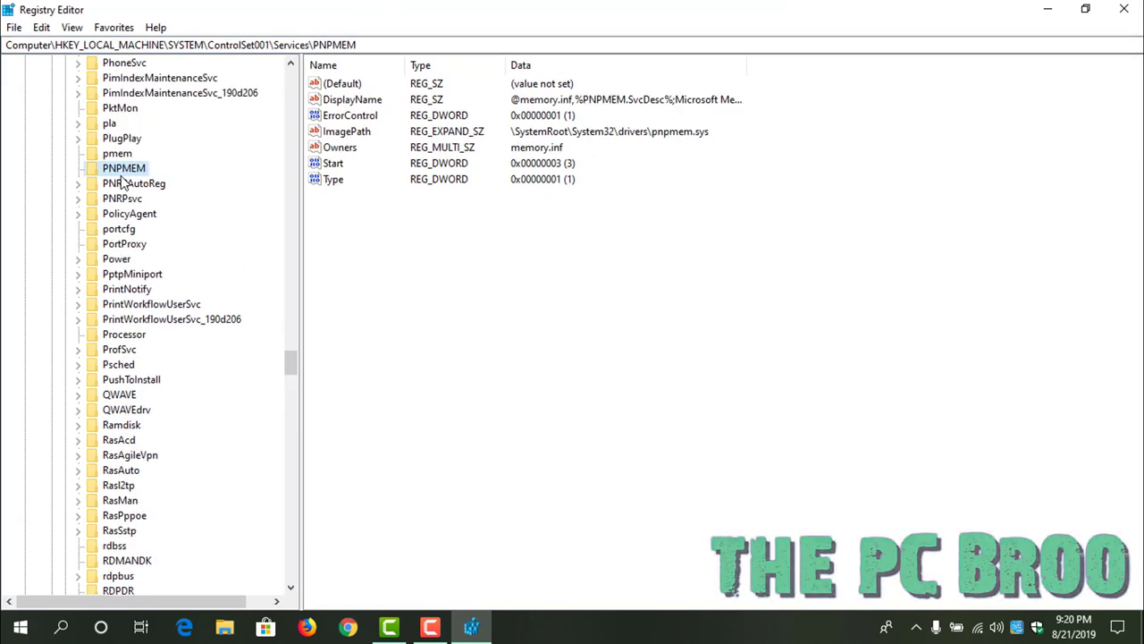
key(n)
key(n)
key(n)
key(n)
key(n)
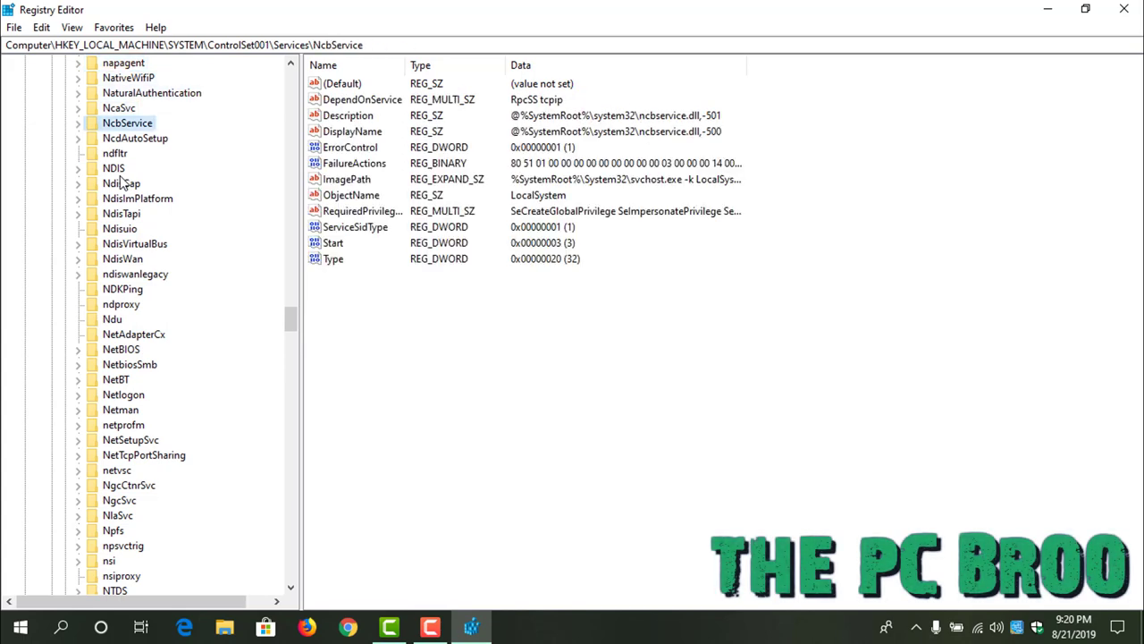
key(n)
key(n)
key(n)
key(n)
key(n)
key(n)
key(n)
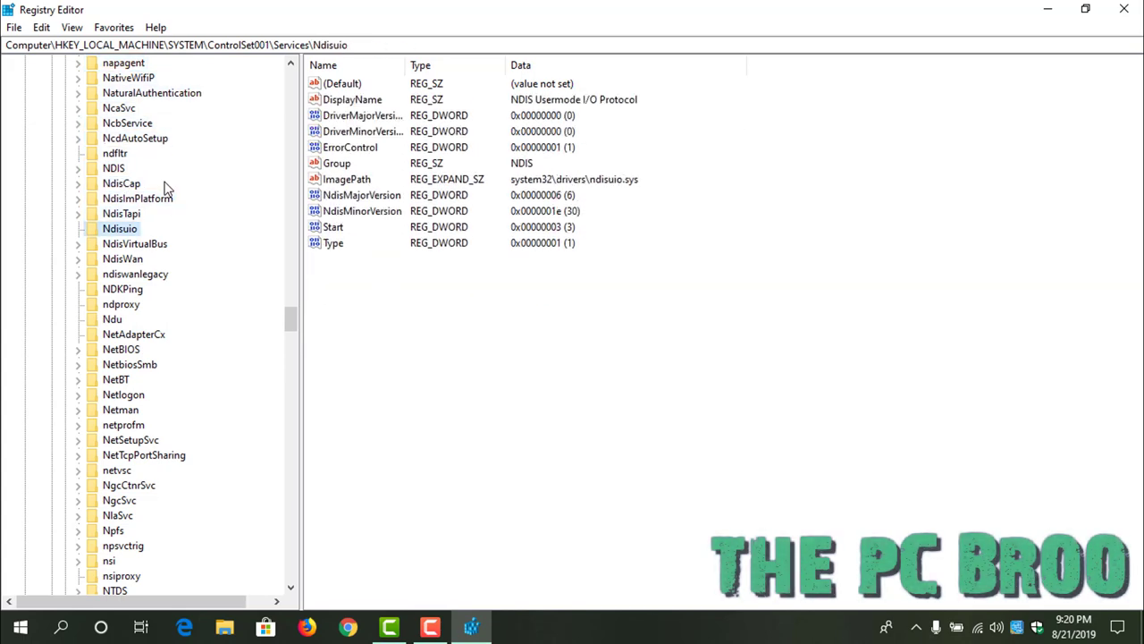
key(n)
click(112, 322)
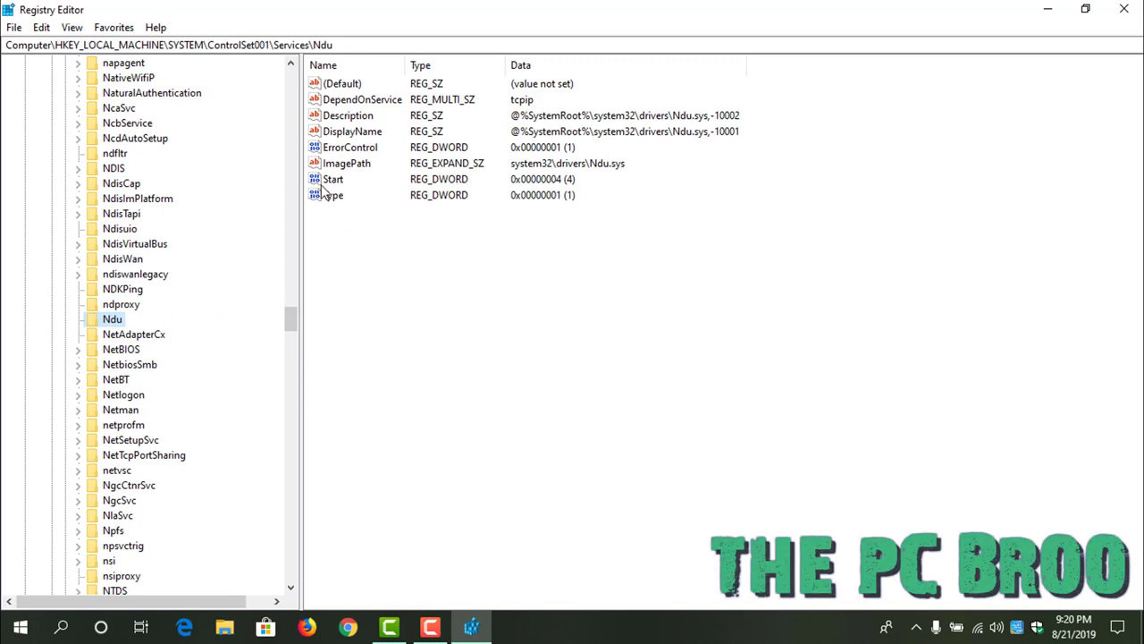
Step: Collapse the registry tree from ControlSet001\Services back up to the root hives and close the Registry Editor
drag(294, 320, 237, 102)
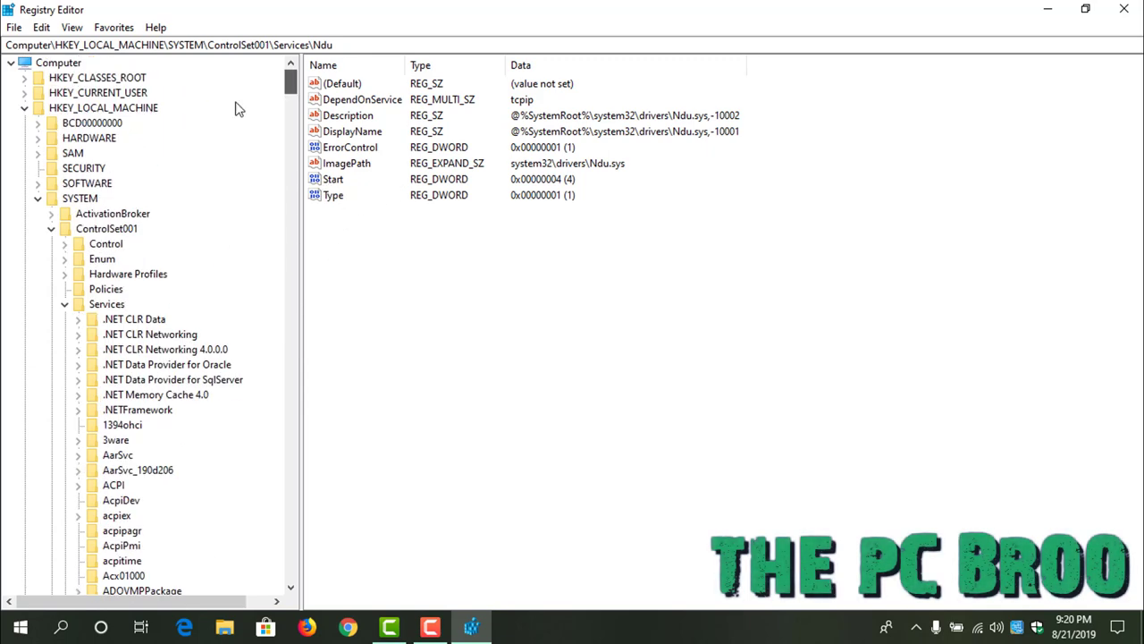
click(65, 305)
click(52, 229)
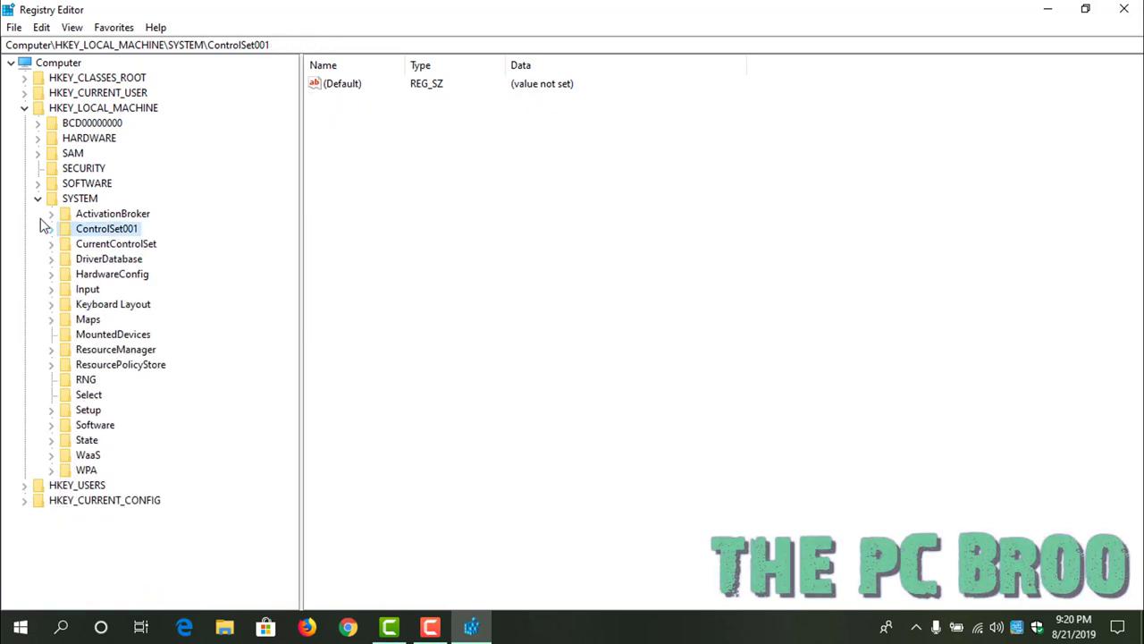
click(38, 198)
click(24, 108)
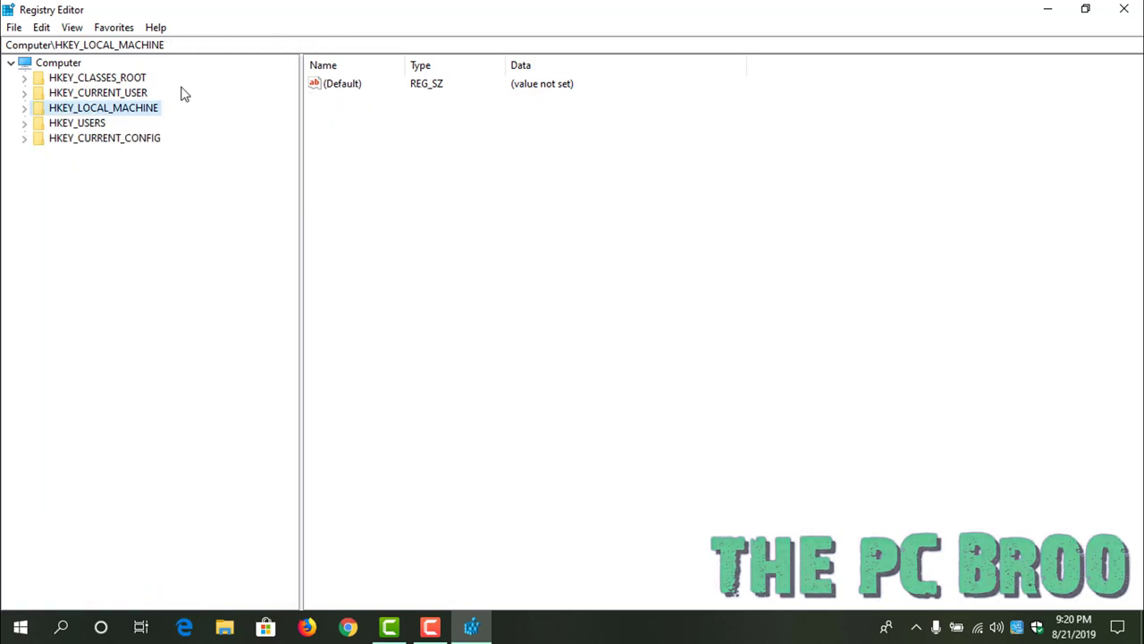
click(1124, 8)
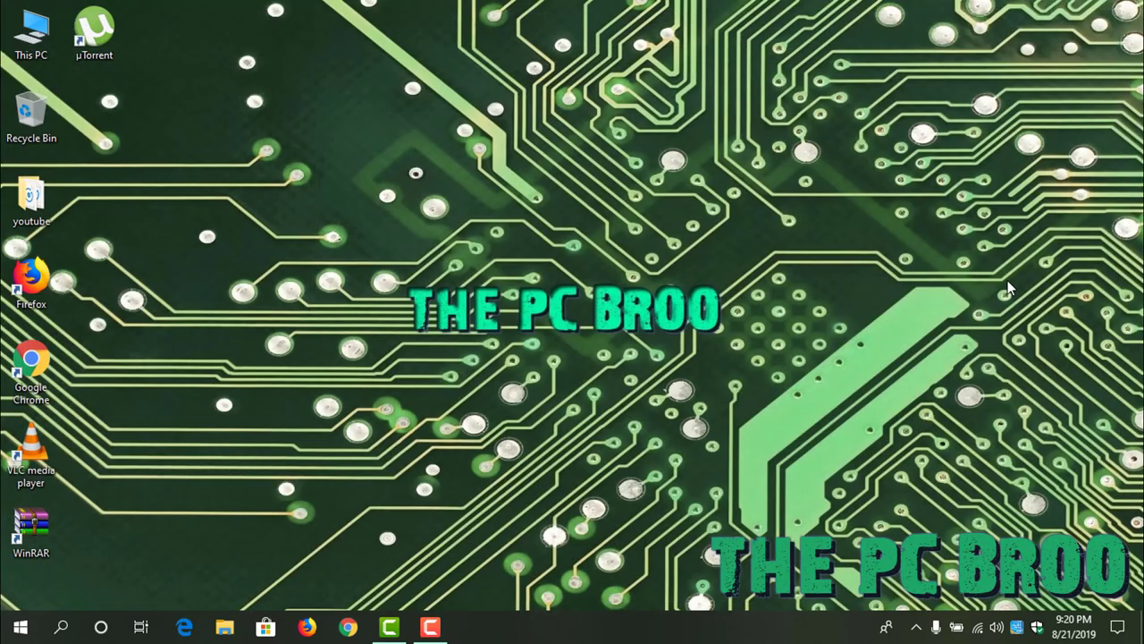
Step: Open Task Manager maximized, check the memory usage of the running processes, and close it
right_click(802, 615)
click(845, 552)
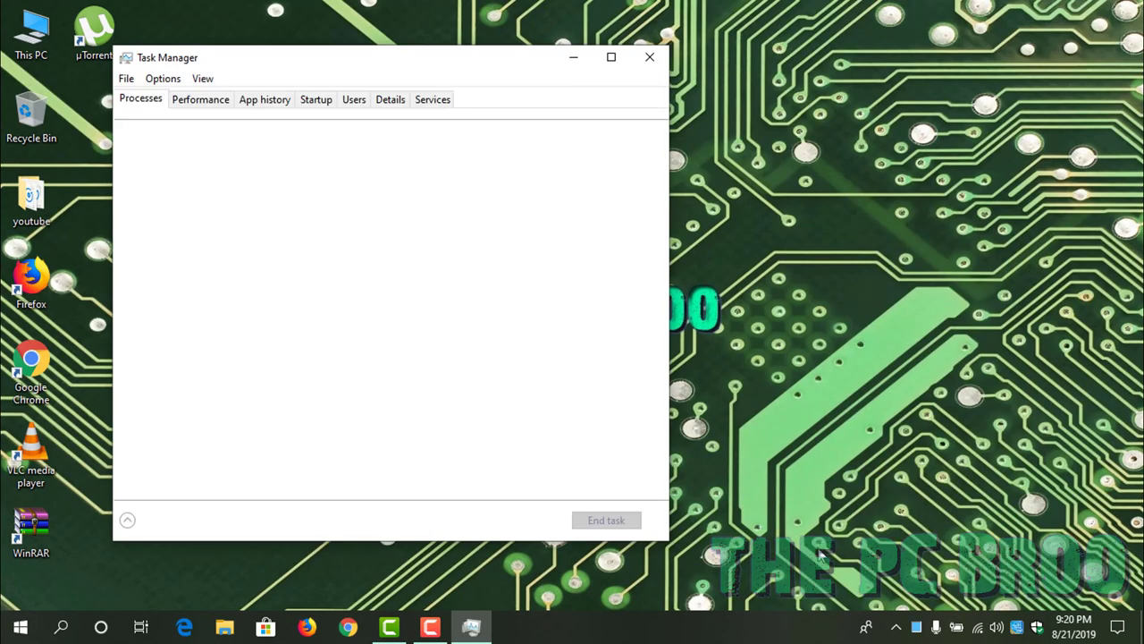
double_click(358, 57)
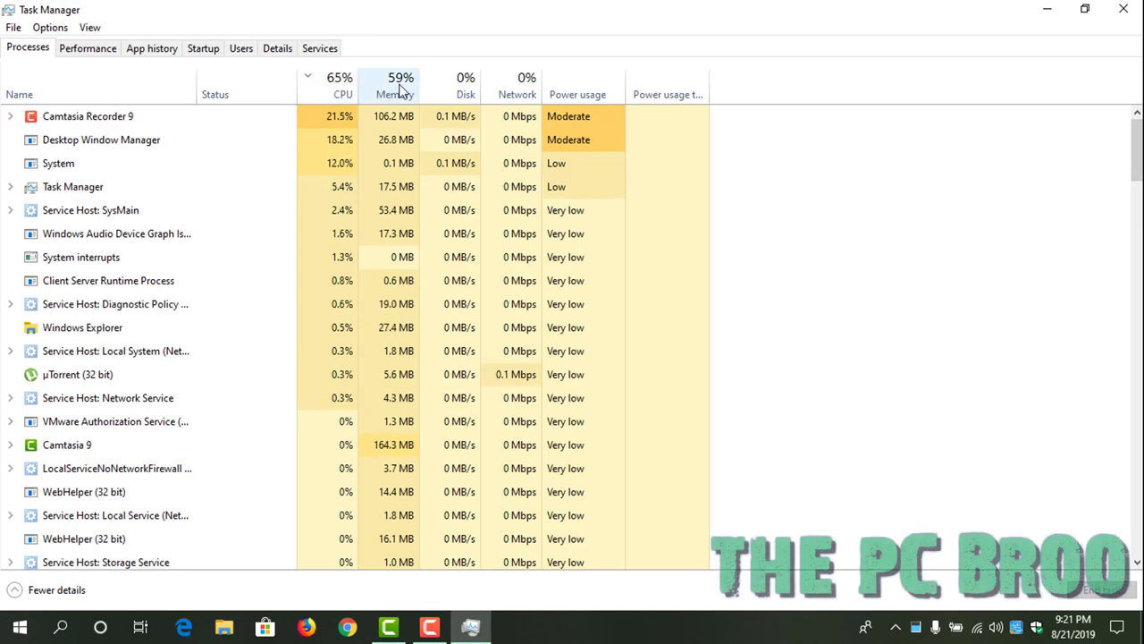
click(1123, 9)
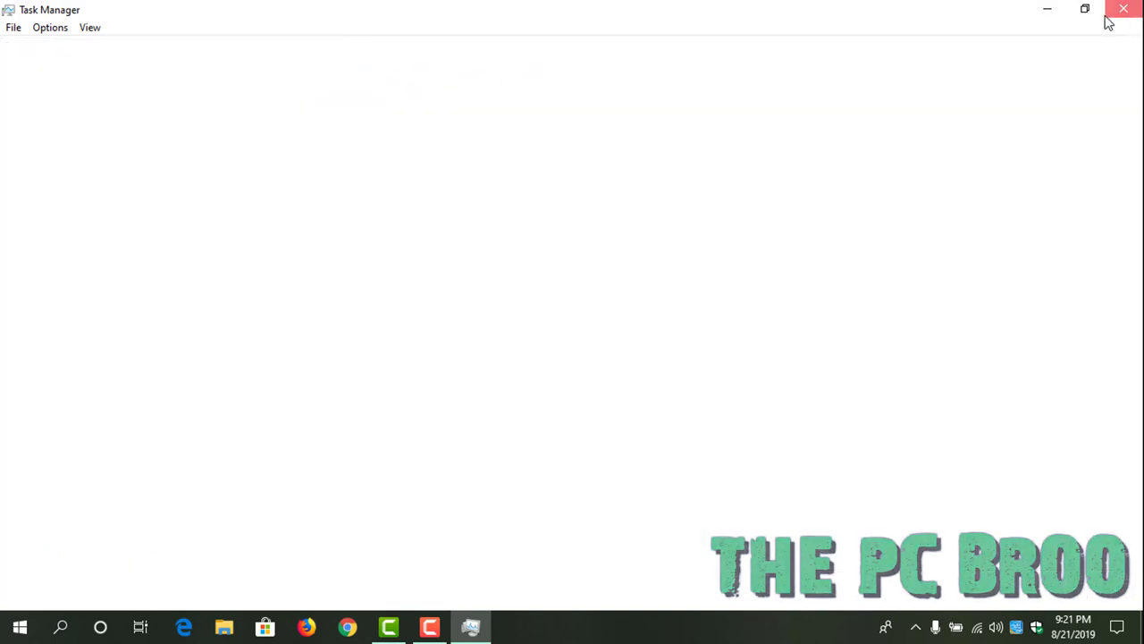
Step: Search for cmd and open Command Prompt as administrator
click(20, 627)
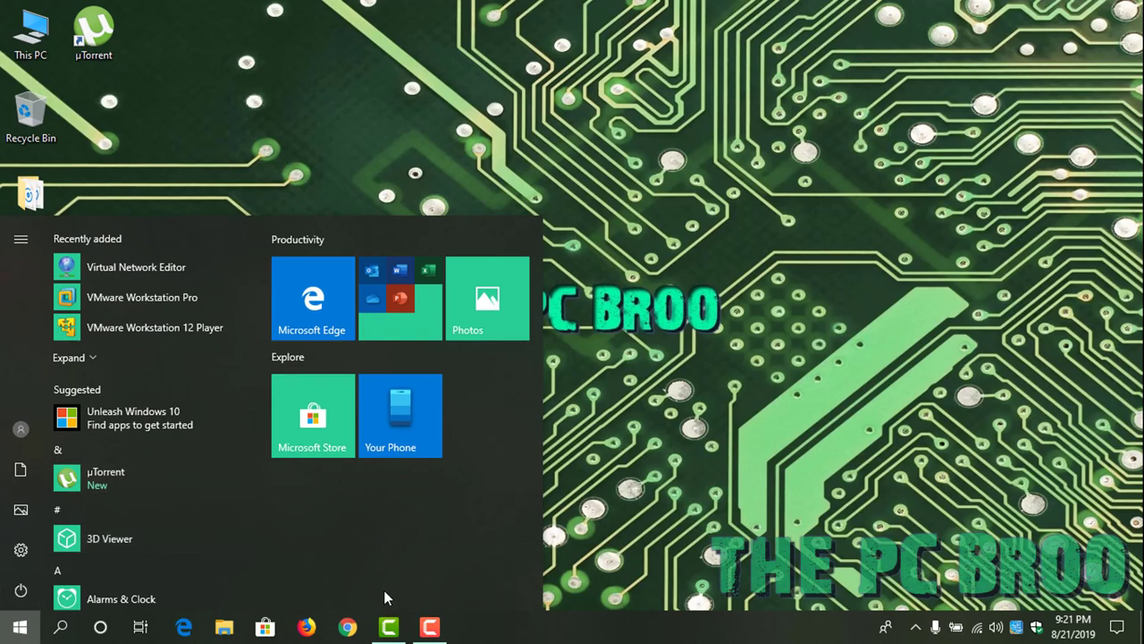
text(cmd)
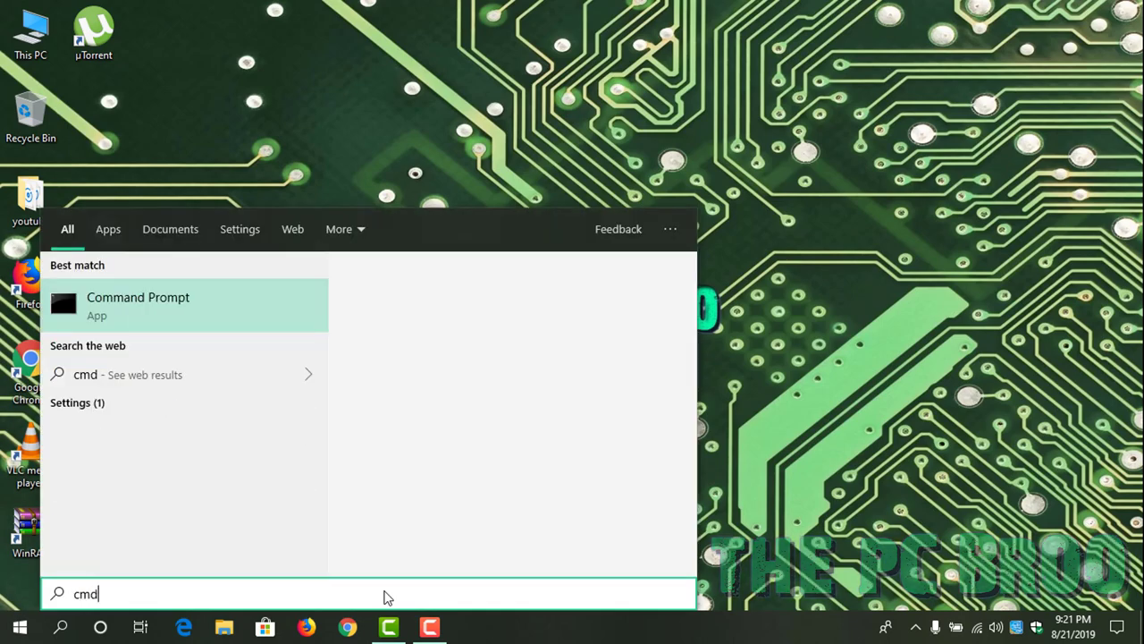
right_click(196, 315)
click(222, 330)
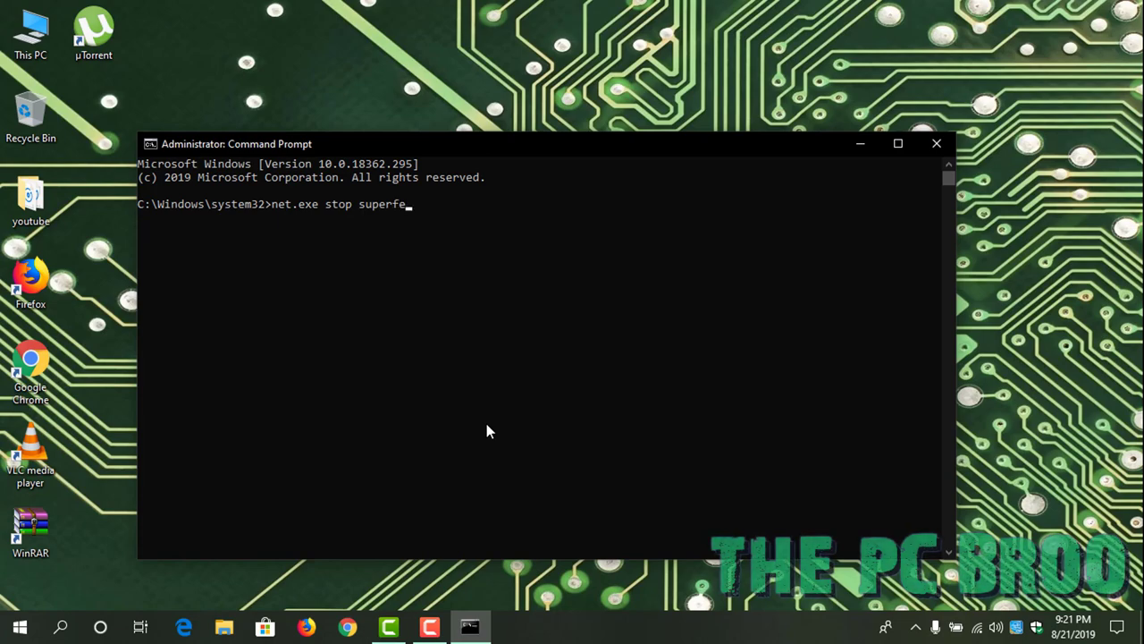
Step: Run the command net.exe stop superfetch in the administrator Command Prompt
text(tch)
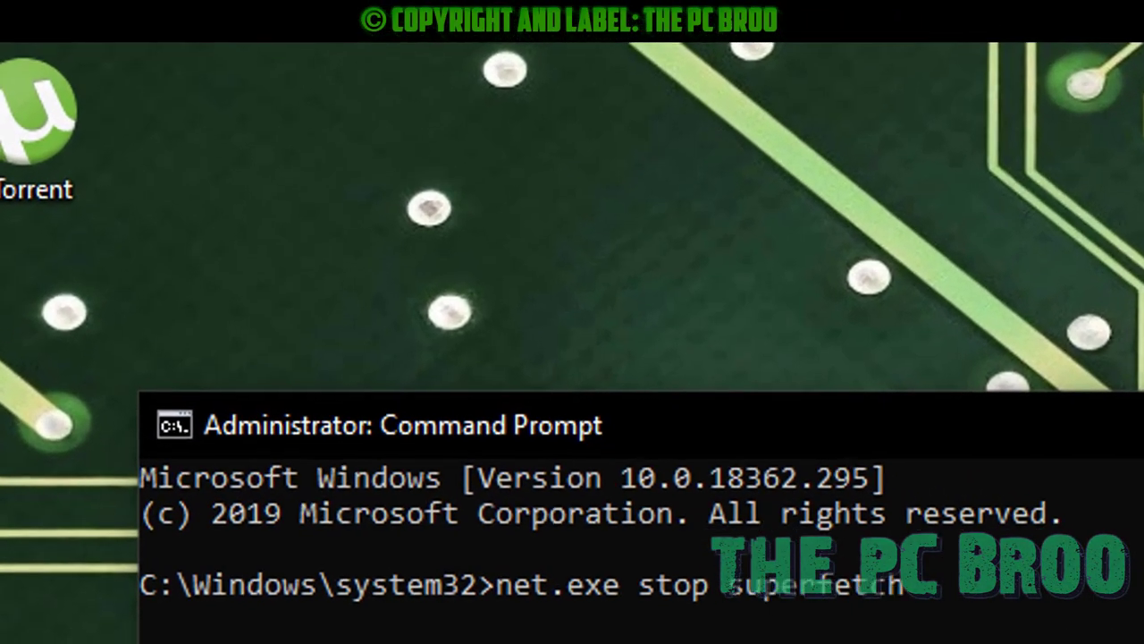
key(Return)
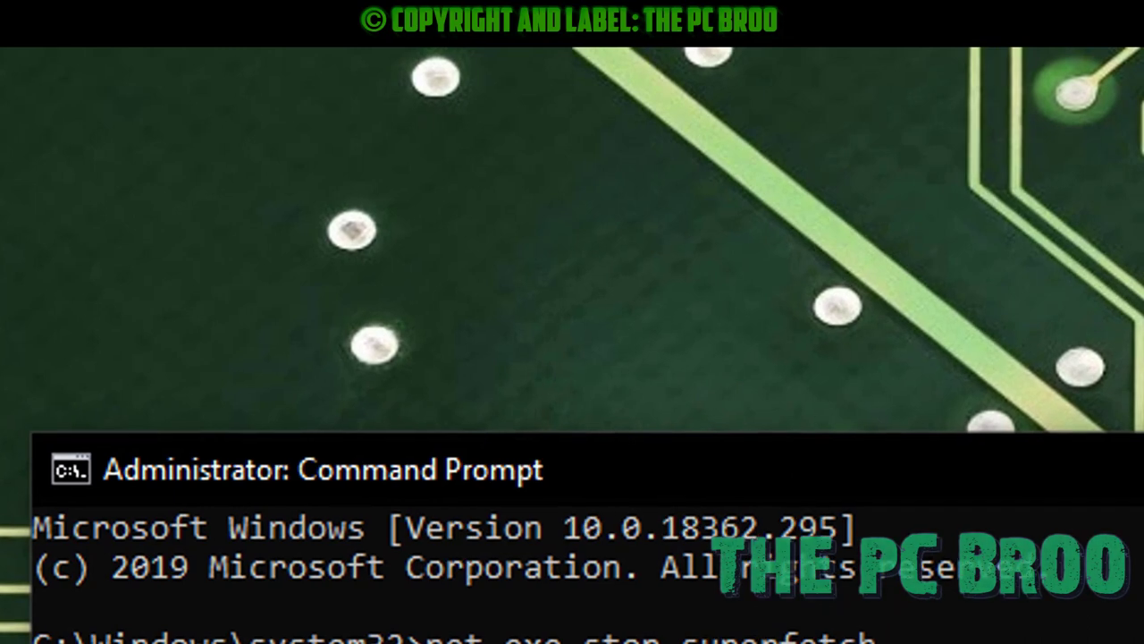
mouse_move(430, 641)
mouse_down()
mouse_move(831, 623)
mouse_move(1140, 642)
mouse_move(880, 628)
mouse_move(420, 628)
mouse_up()
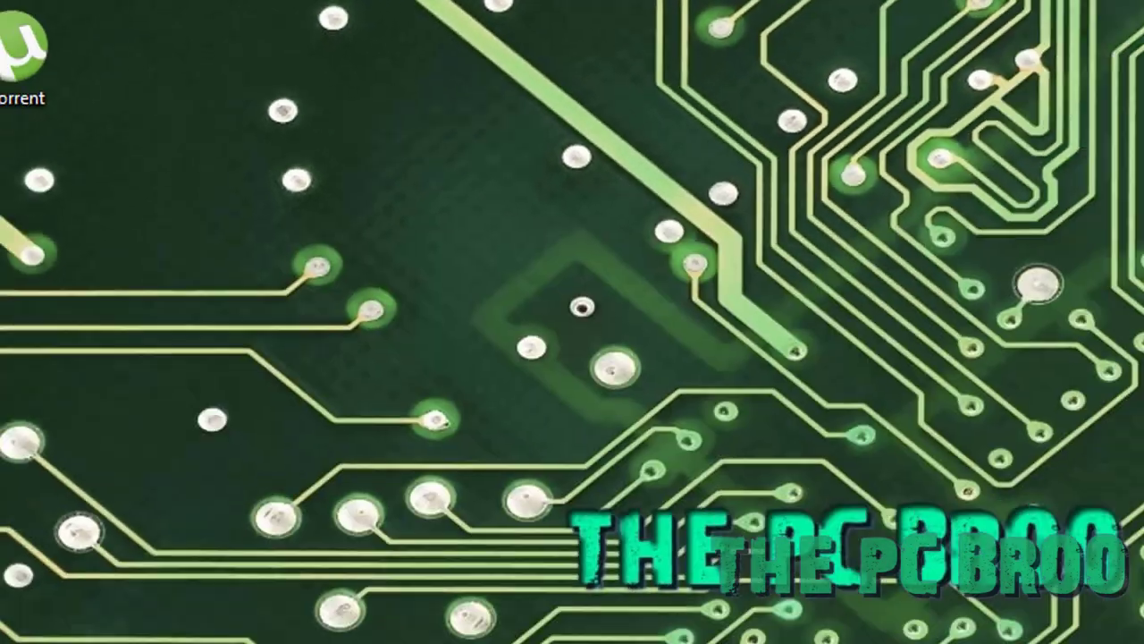
Step: Reopen Task Manager from the desktop and maximize it to examine the processes' CPU and memory usage
right_click(740, 99)
click(759, 143)
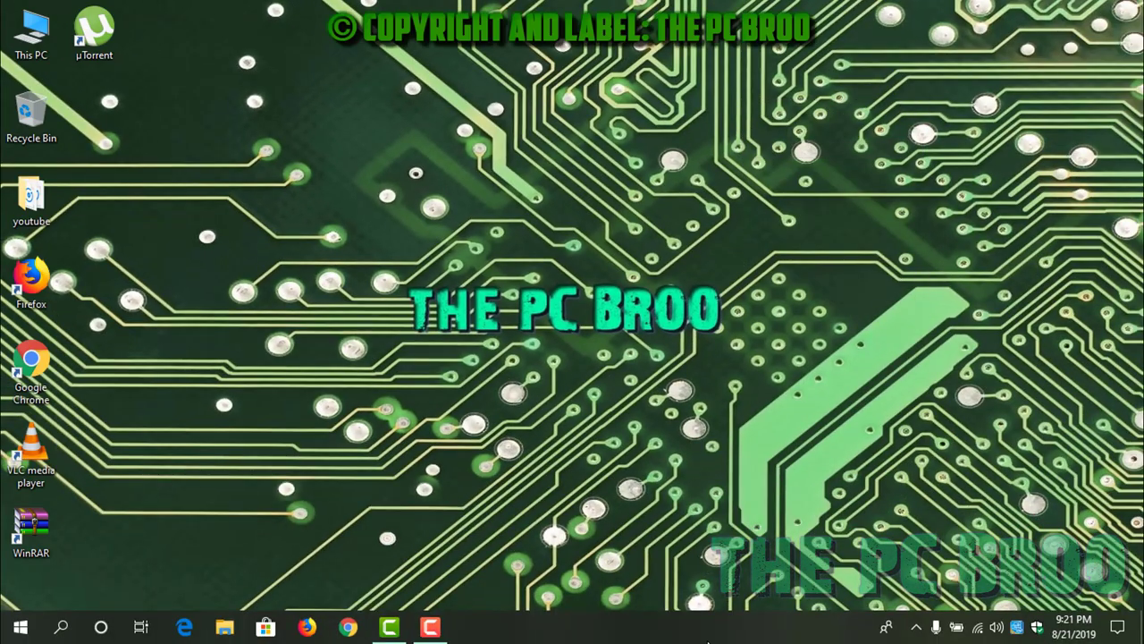
right_click(708, 638)
click(760, 558)
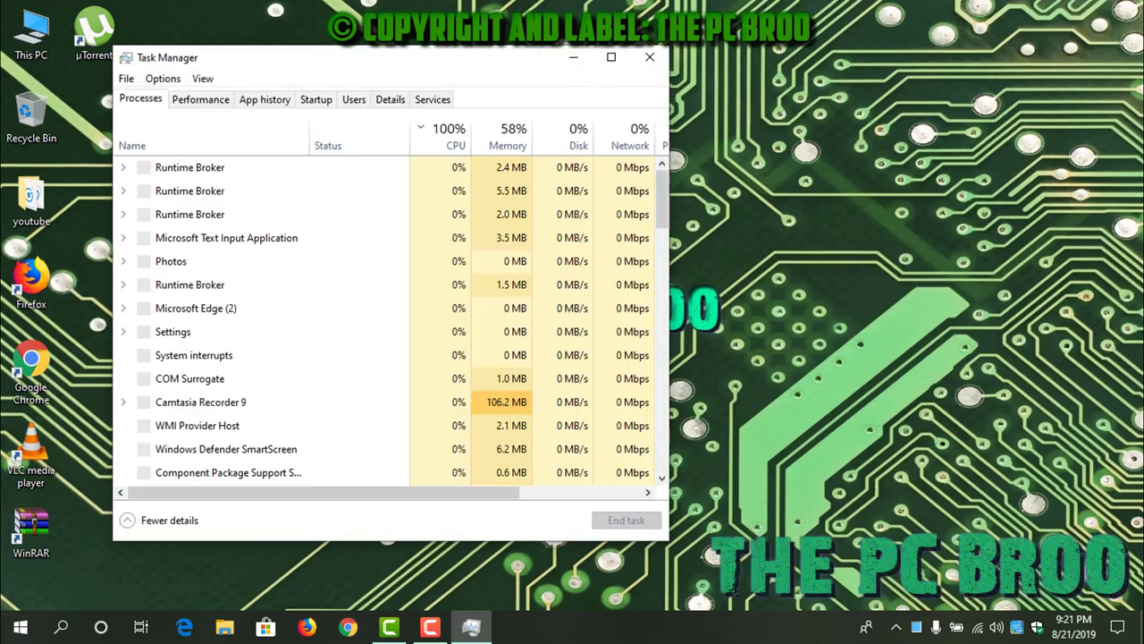
click(611, 57)
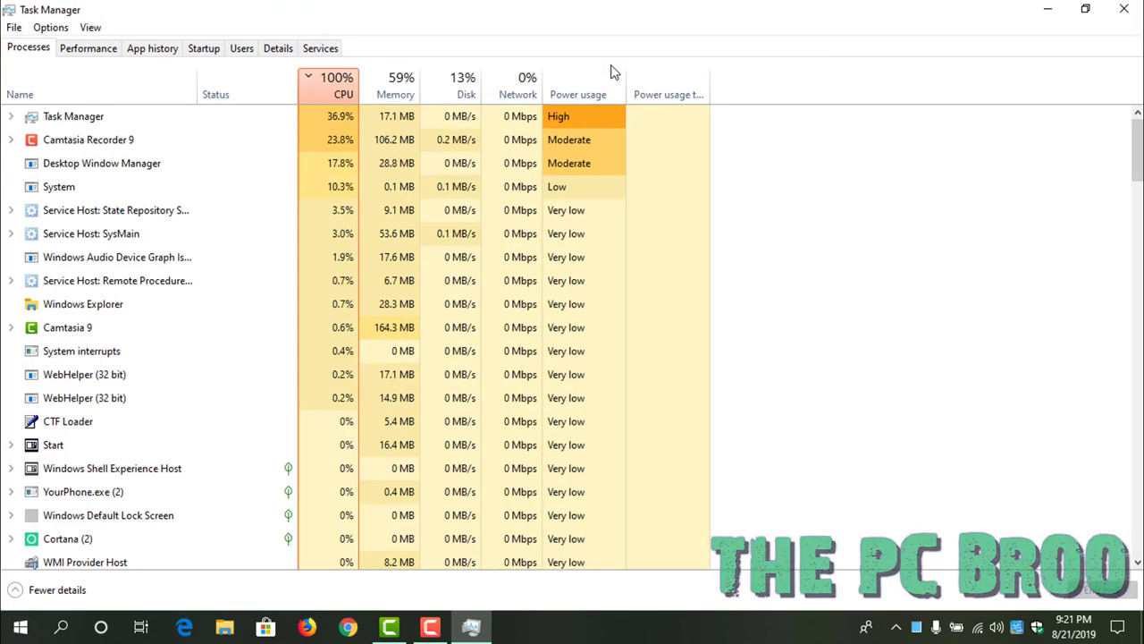